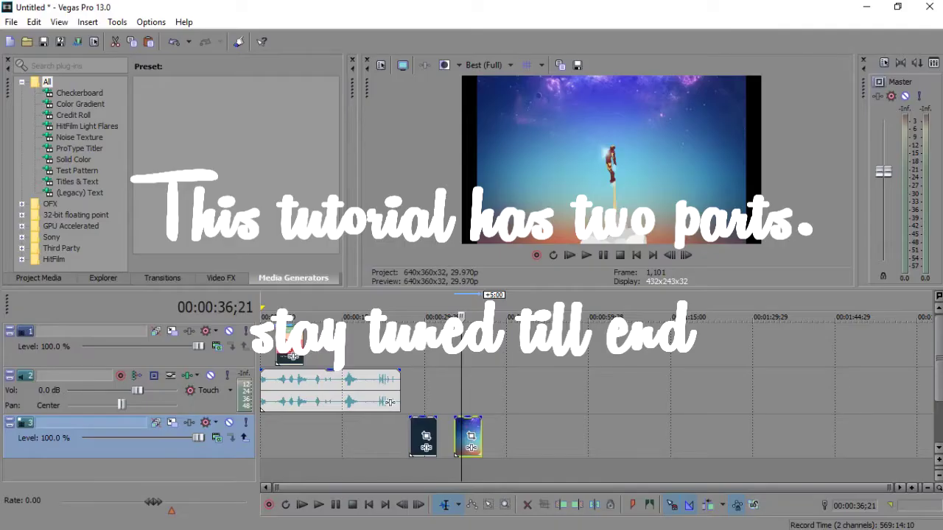
- Park the playhead at 00:00:41;19, in empty timeline space past the image clips
click(489, 366)
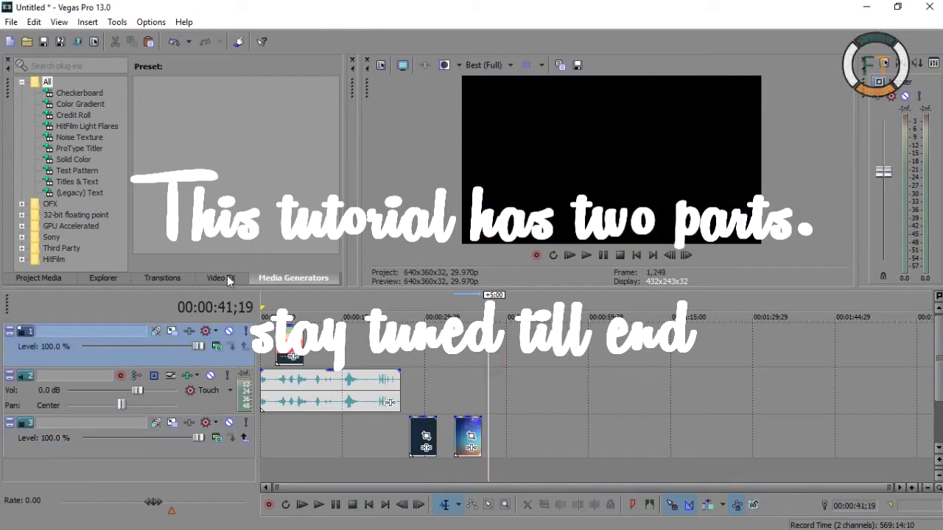
- Add a White Solid Color clip to track 1 and eyedrop the palette's peach row as its colour
click(73, 160)
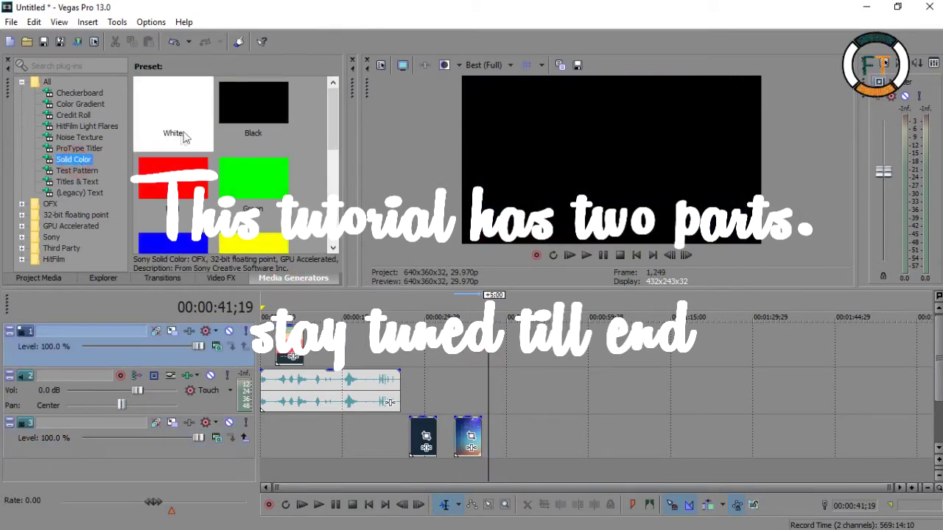
drag(184, 116, 521, 359)
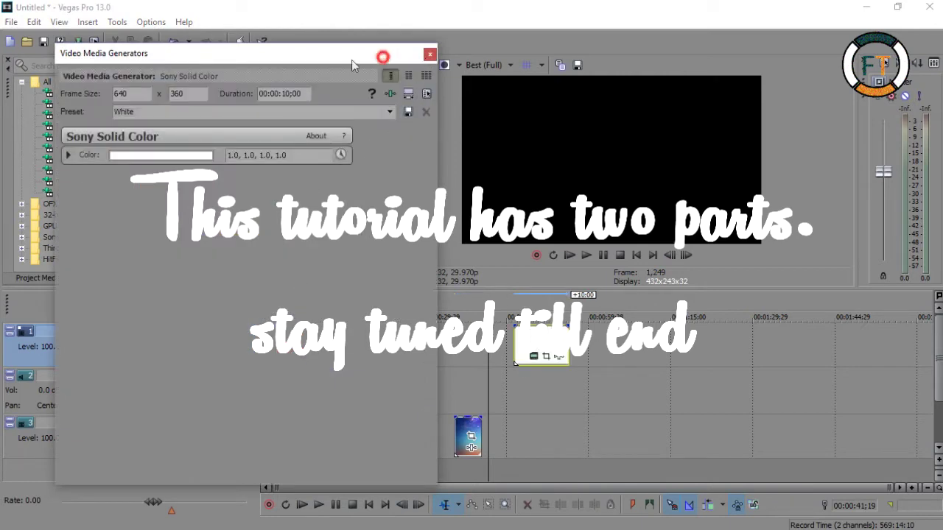
drag(352, 65, 174, 79)
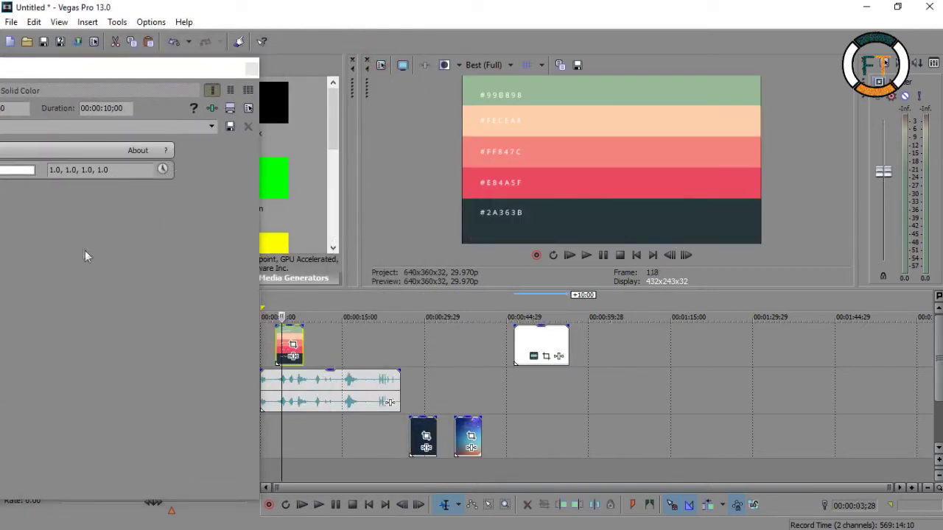
click(21, 170)
click(111, 188)
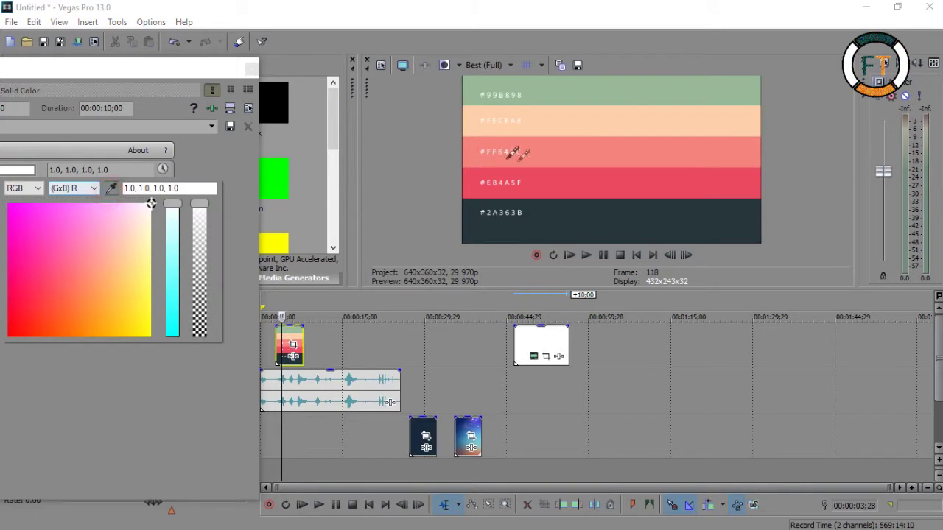
click(649, 118)
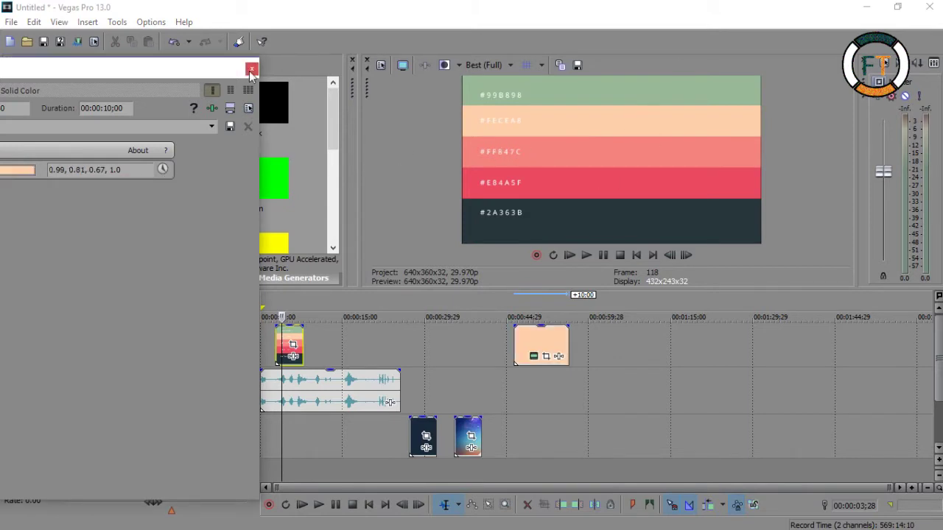
click(251, 69)
scroll(521, 352, up, 3)
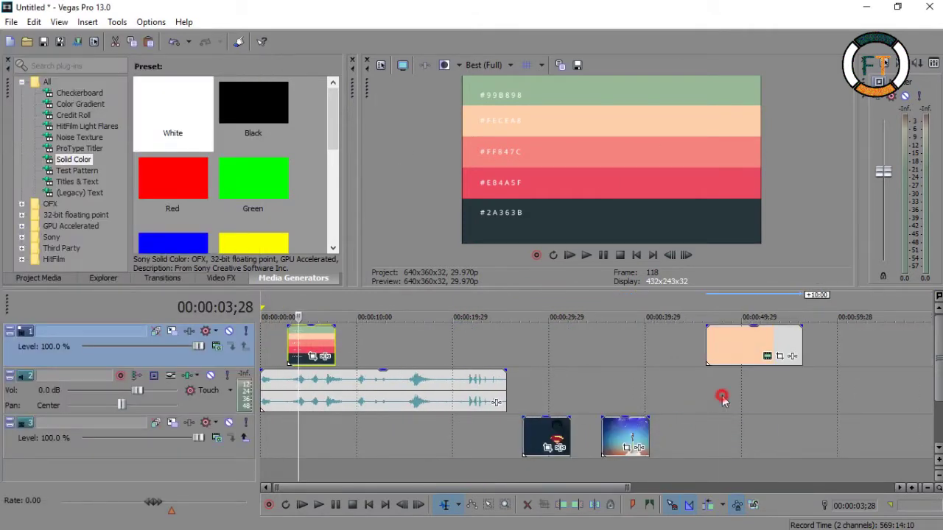
- In the peach clip's Pan/Crop, push the frame off-screen right and set a position keyframe
click(722, 397)
scroll(751, 405, up, 4)
scroll(708, 405, down, 3)
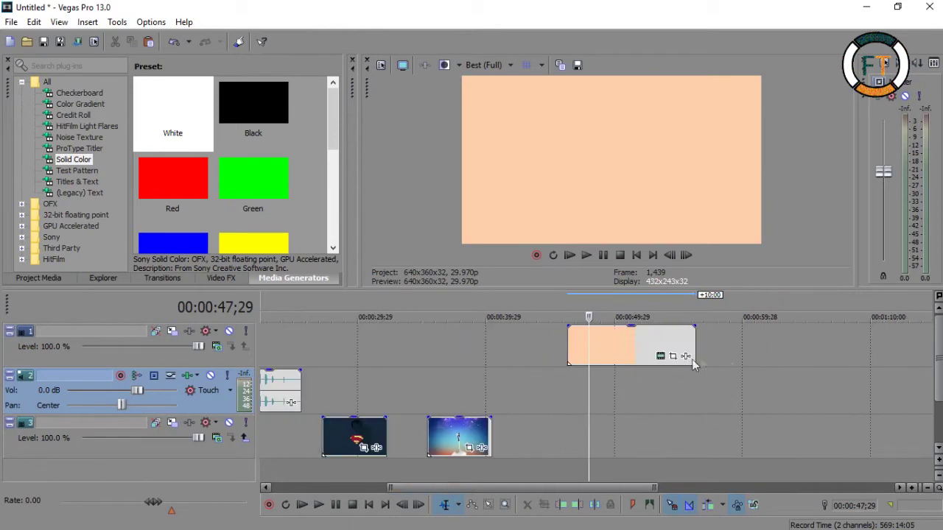
click(679, 360)
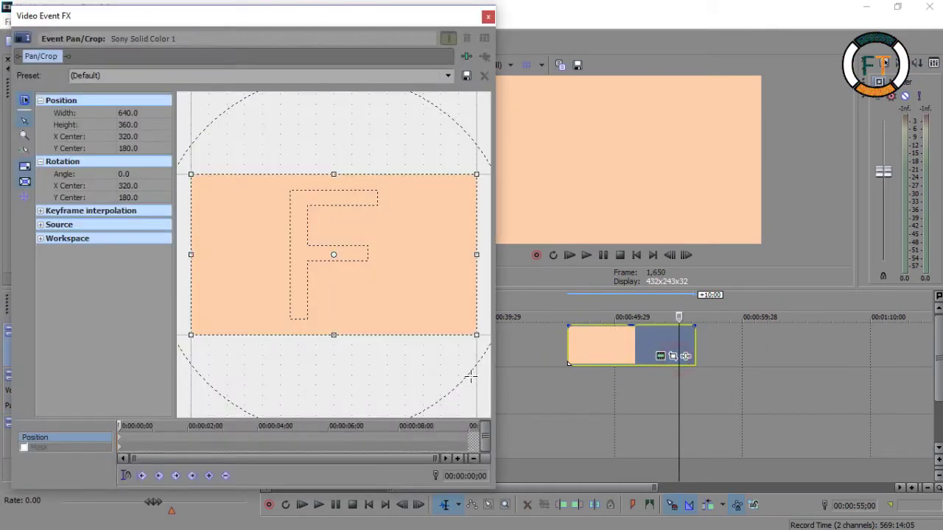
scroll(318, 318, down, 2)
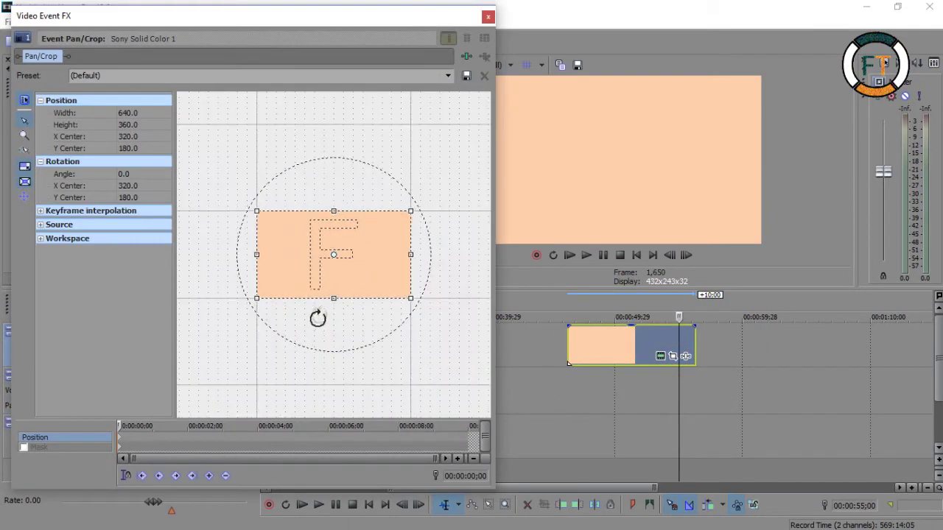
drag(319, 275, 474, 276)
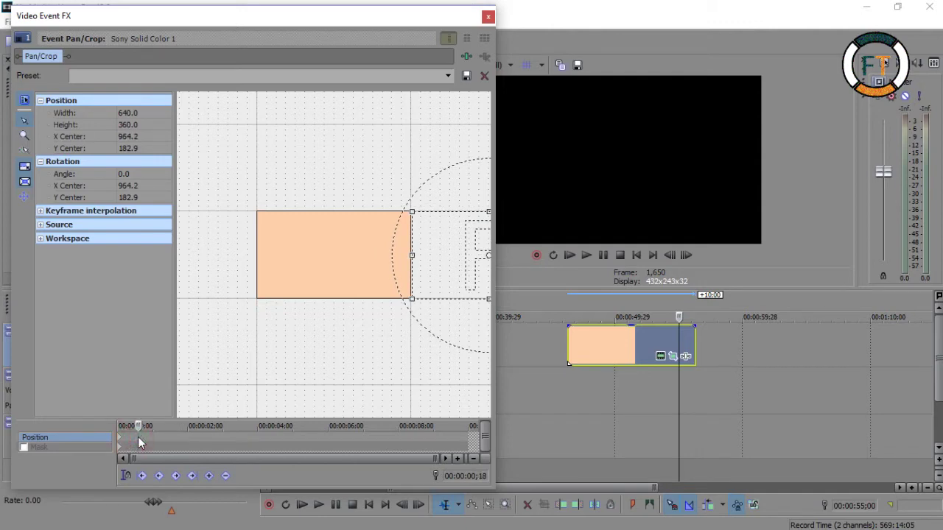
click(137, 437)
click(209, 476)
- Centre the frame and add a hold keyframe at 00:00:00;28
drag(447, 287, 291, 288)
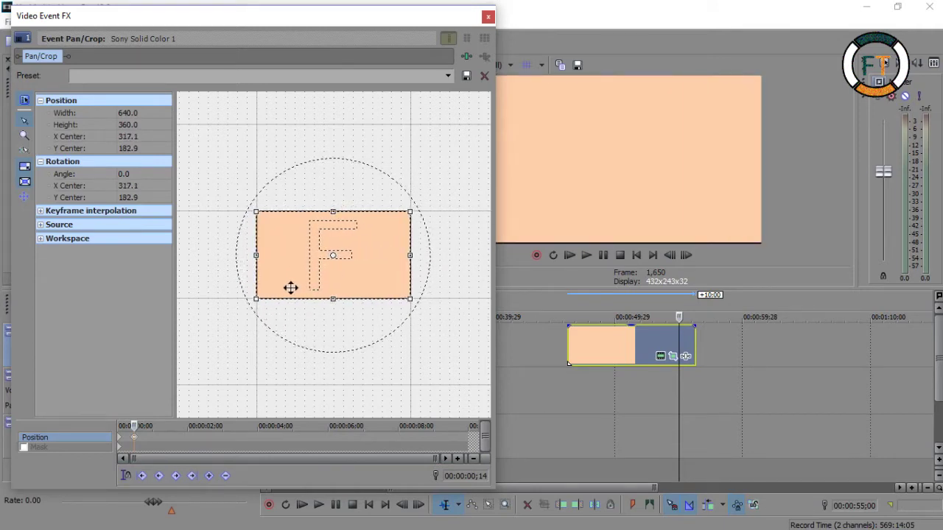
drag(290, 287, 289, 288)
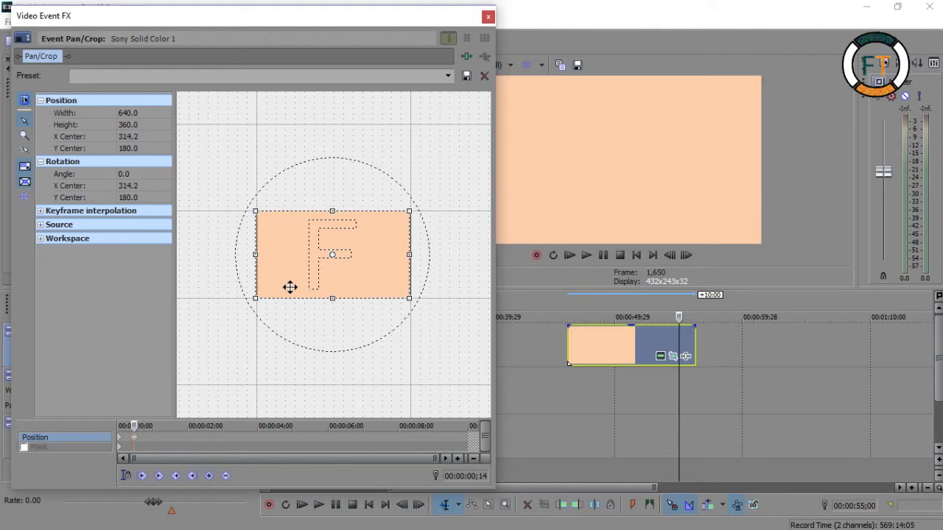
click(150, 442)
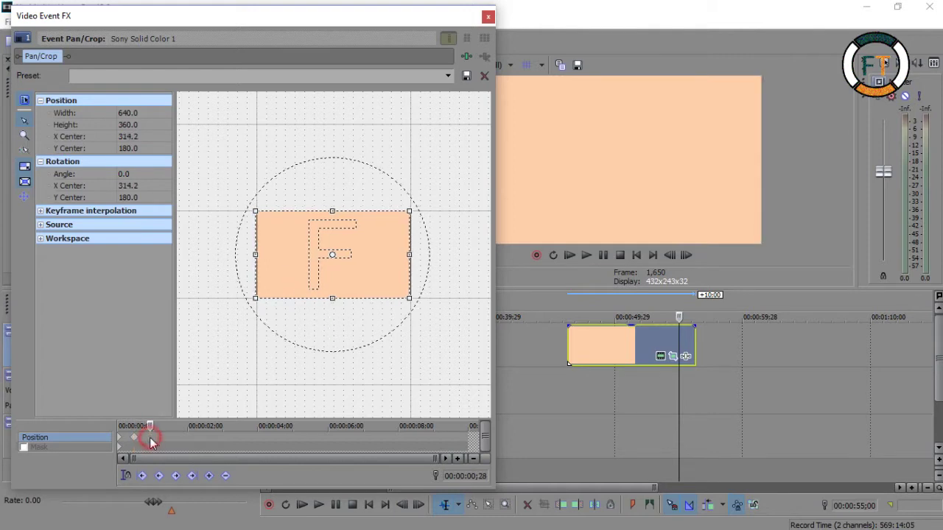
click(162, 439)
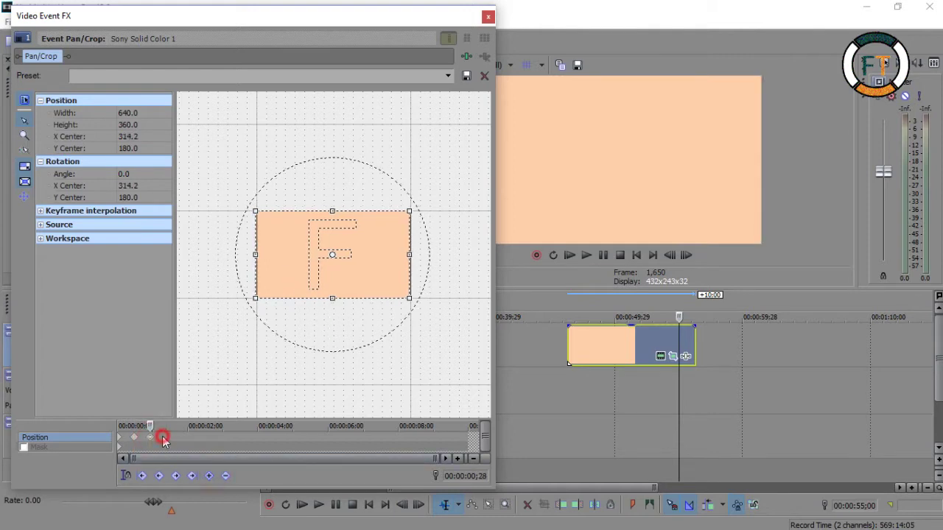
- Slide the frame off-screen left at 00:00:01;09, then close Pan/Crop
click(209, 476)
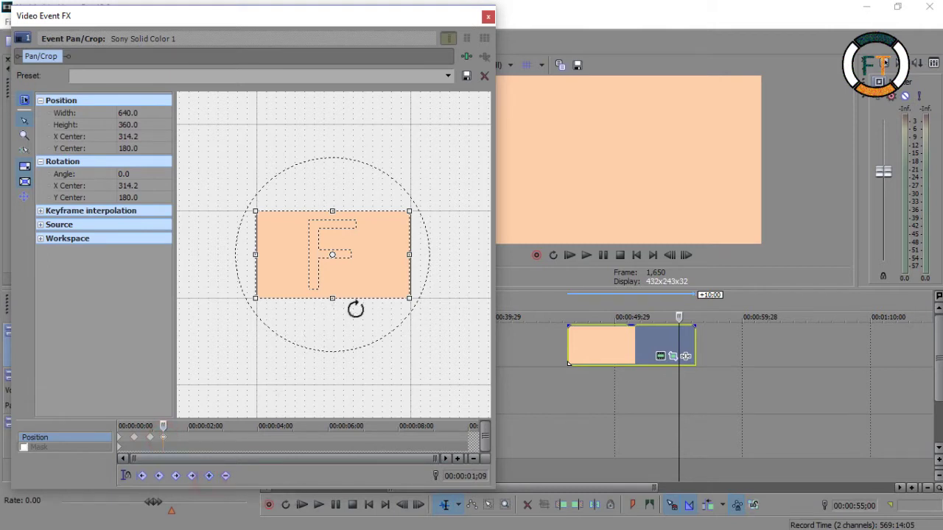
drag(370, 273, 215, 276)
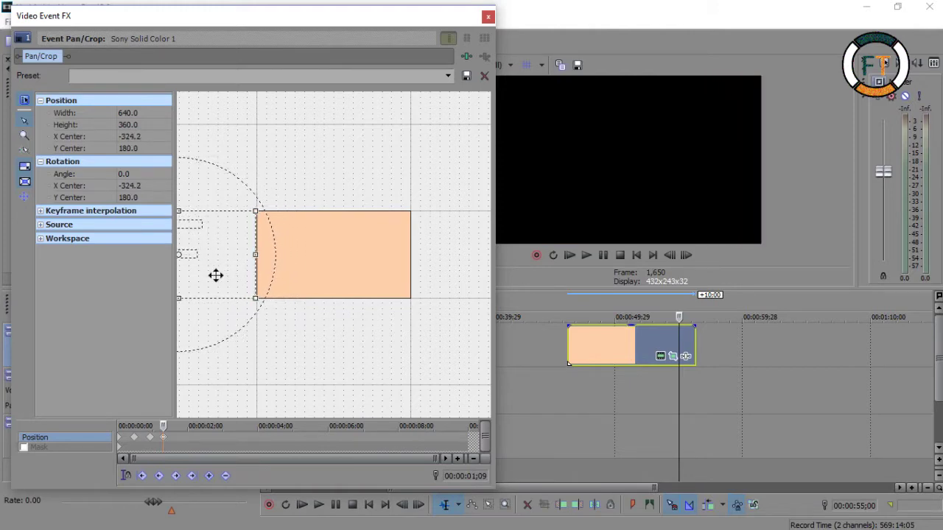
click(487, 16)
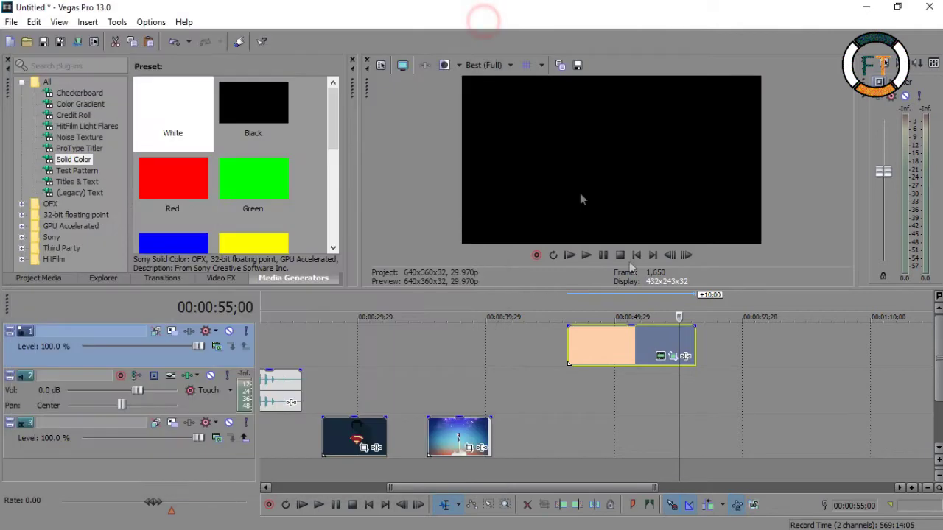
- Insert two new empty video tracks above the original
right_click(740, 352)
click(770, 214)
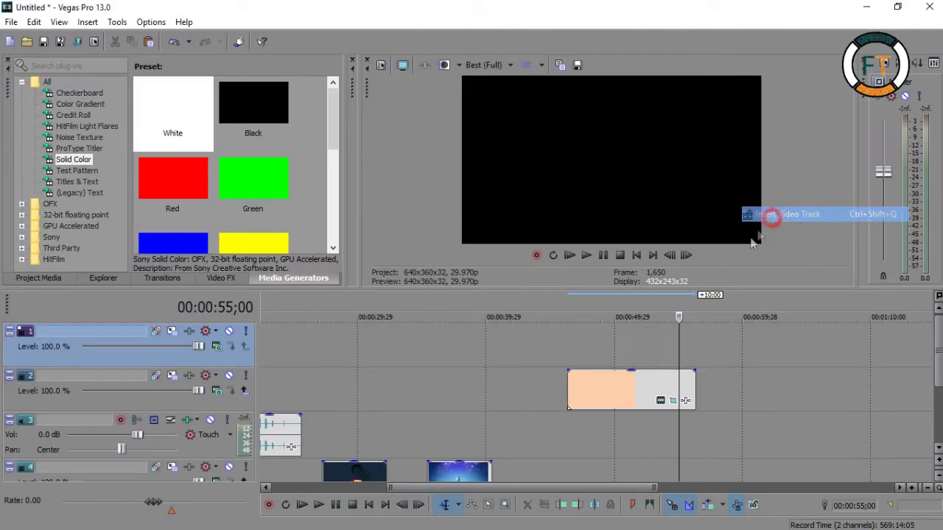
right_click(617, 353)
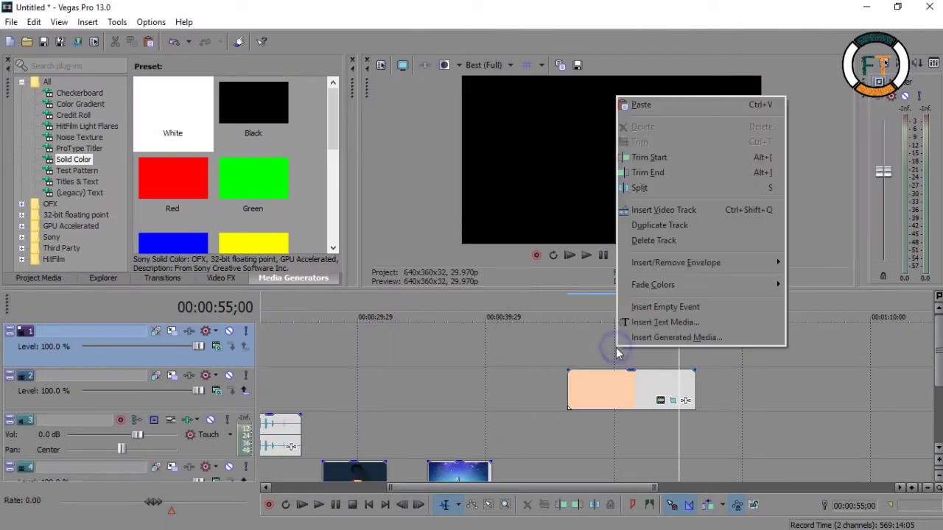
click(679, 217)
scroll(521, 376, down, 2)
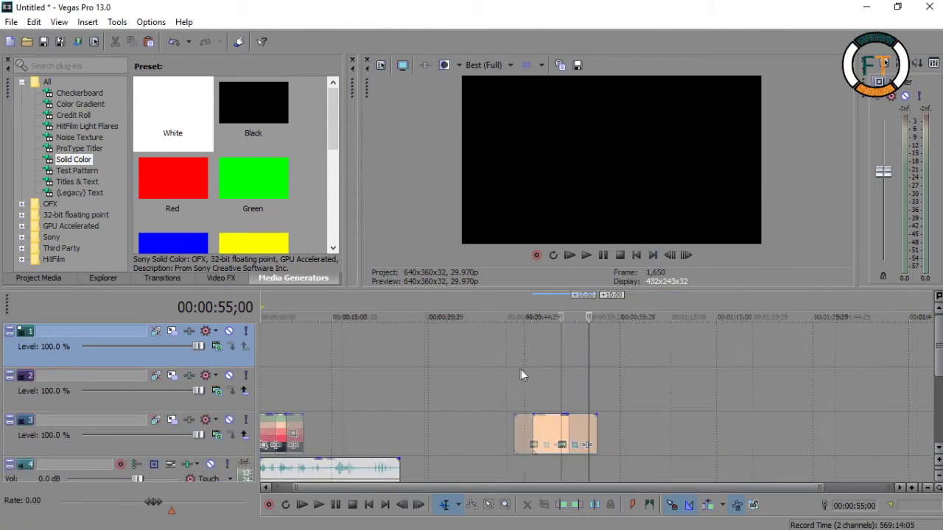
- Paste copies of the peach clip onto tracks 1 and 2, shifting the track 2 copy to start slightly later
right_click(523, 431)
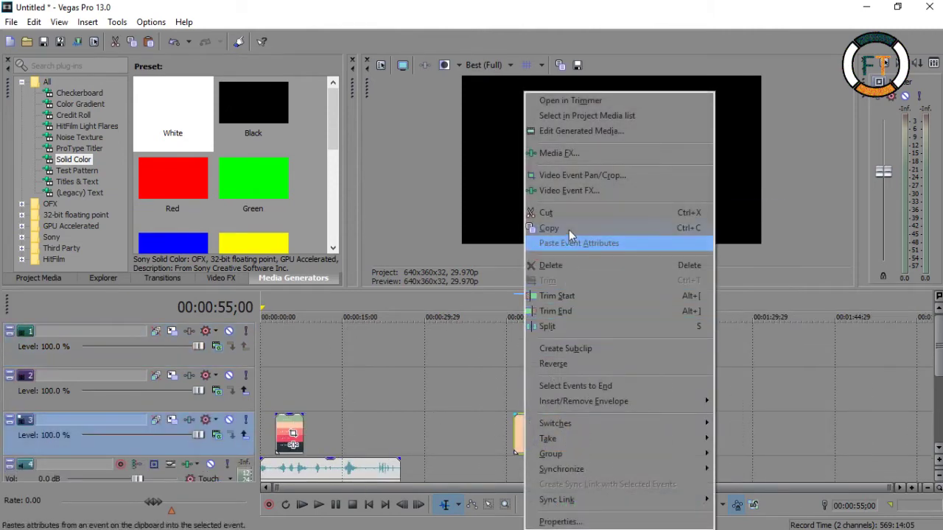
click(569, 229)
right_click(537, 402)
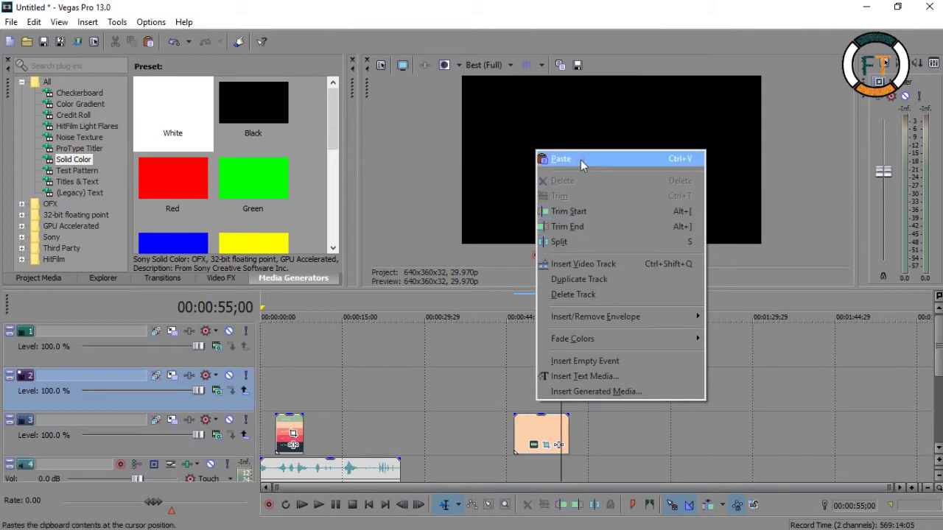
click(581, 160)
click(567, 243)
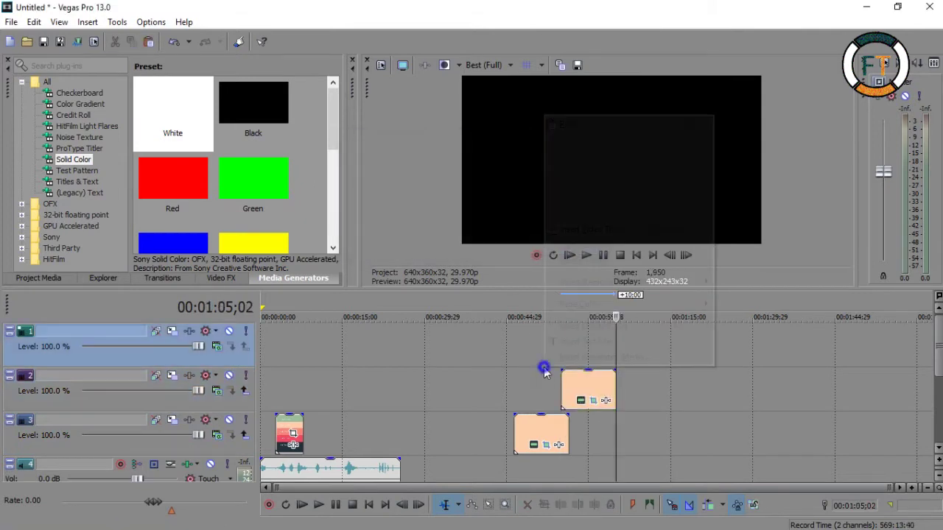
right_click(543, 371)
right_click(521, 342)
click(571, 103)
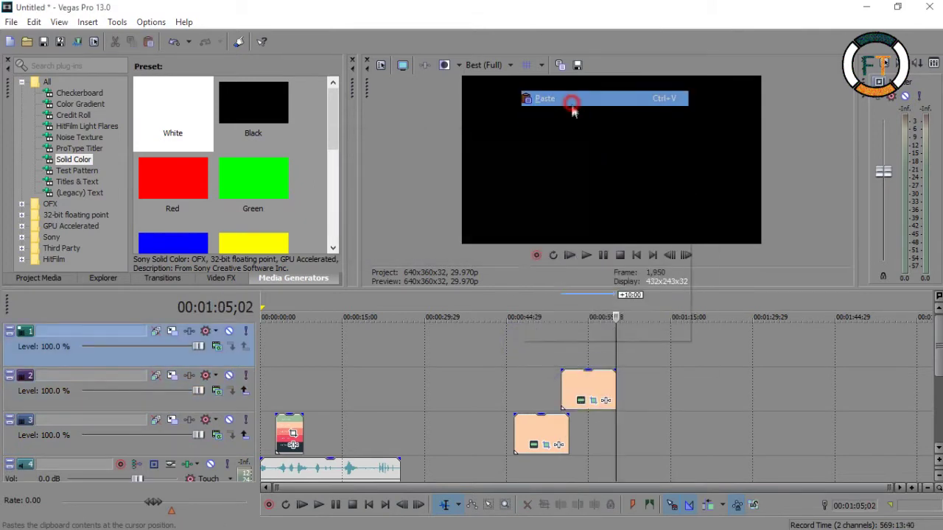
click(569, 244)
drag(611, 399, 569, 391)
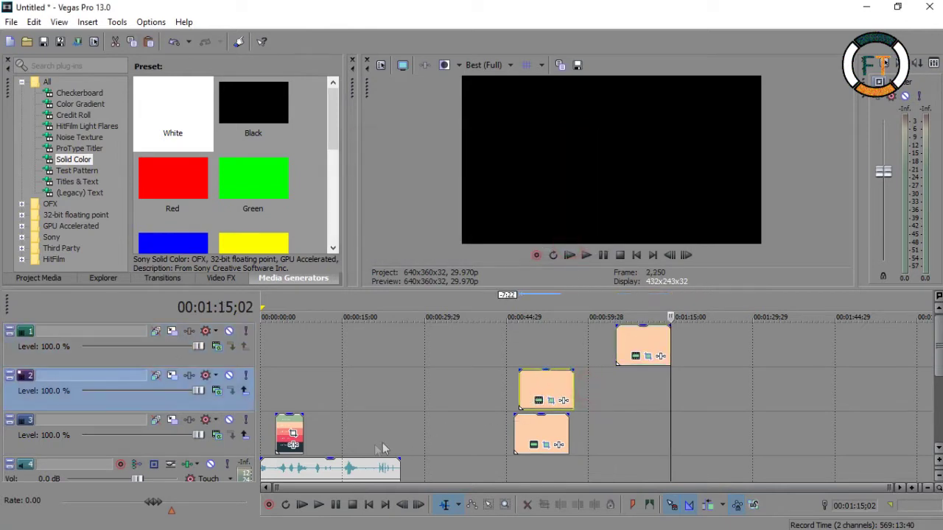
click(289, 430)
- Recolour the track 2 copy to the palette's #FF847C salmon stripe
click(529, 390)
click(538, 400)
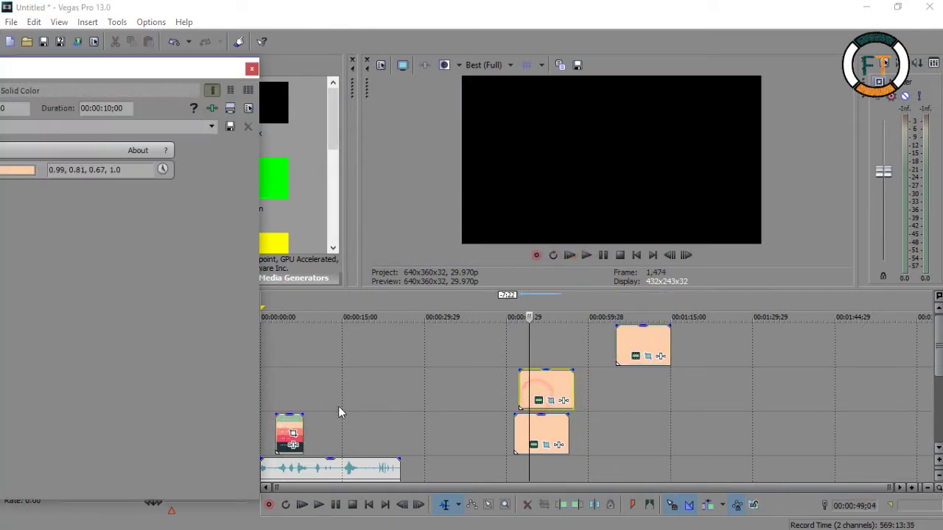
click(282, 424)
click(19, 170)
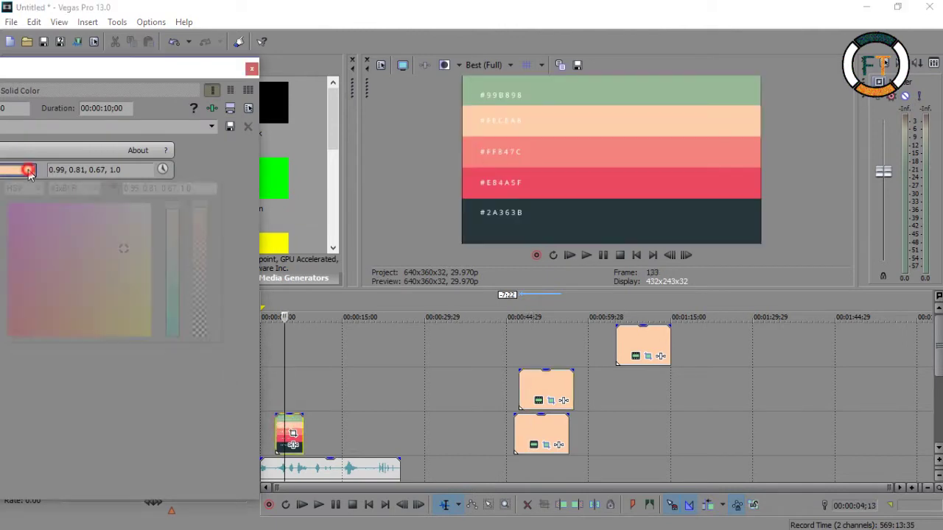
click(578, 159)
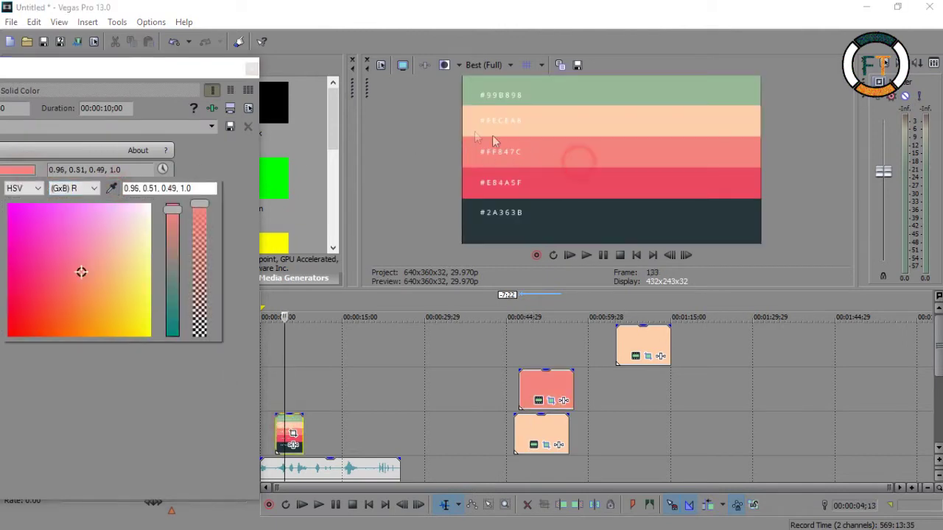
click(580, 154)
click(252, 69)
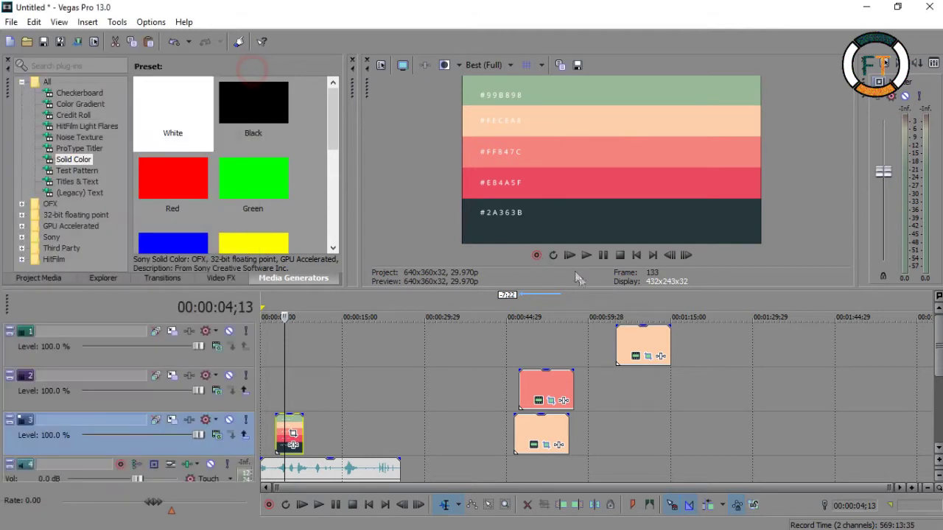
- Move the top clip earlier and recolour it to the #E84A5F deep pink stripe
drag(626, 340, 552, 343)
click(286, 429)
click(574, 358)
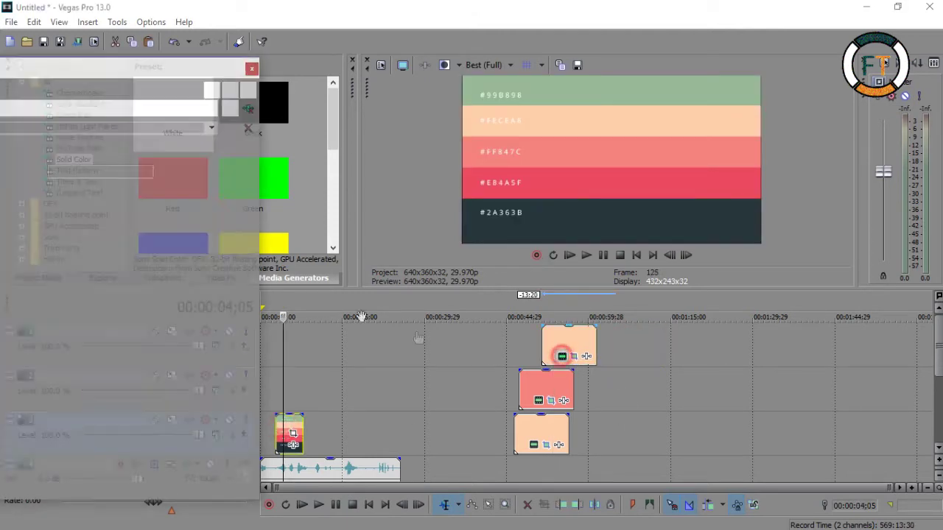
click(22, 171)
click(112, 188)
click(633, 177)
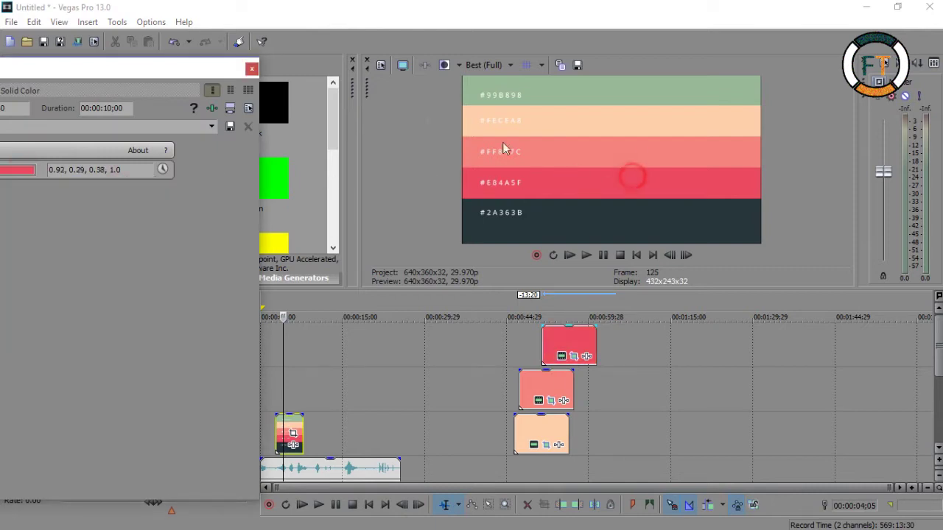
click(251, 69)
scroll(618, 374, up, 2)
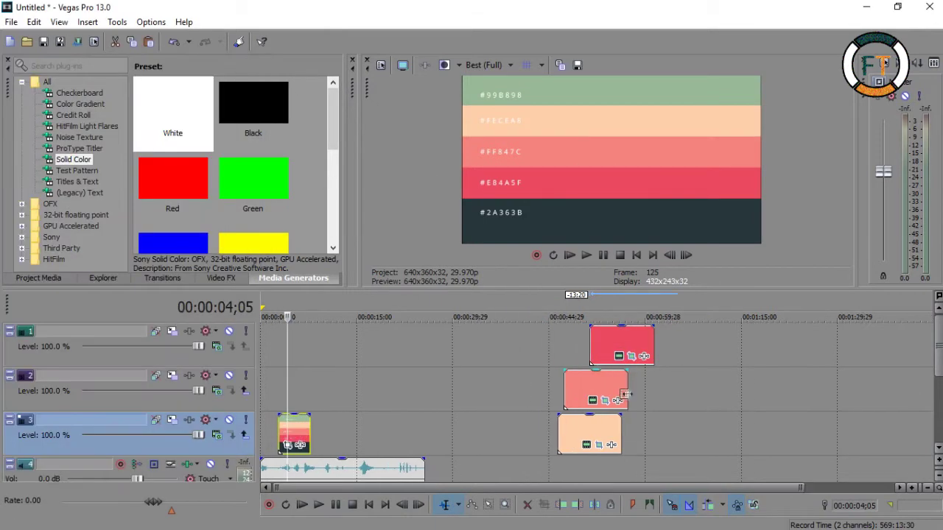
- Snap the salmon clip's start to the edit point at 00:00:46;10 and scrub to check its slide
click(561, 397)
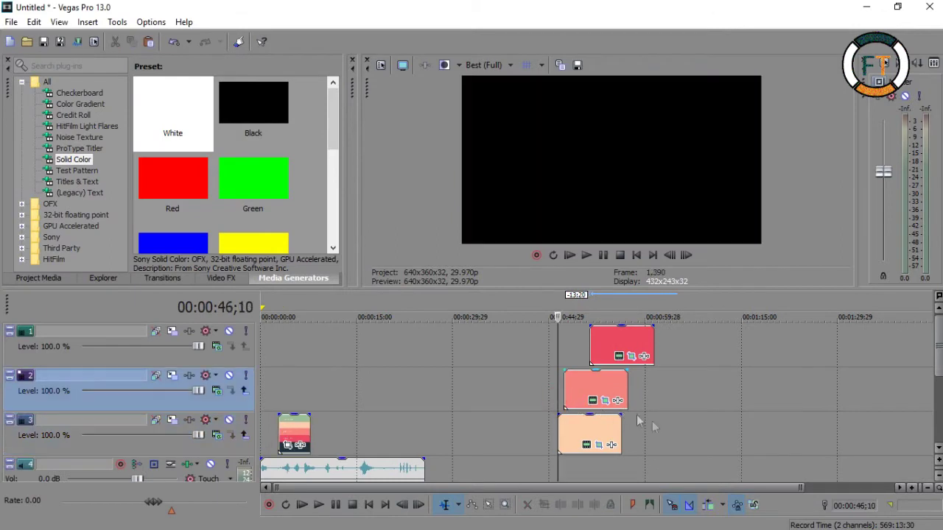
scroll(734, 449, up, 3)
scroll(726, 445, down, 2)
drag(634, 388, 629, 387)
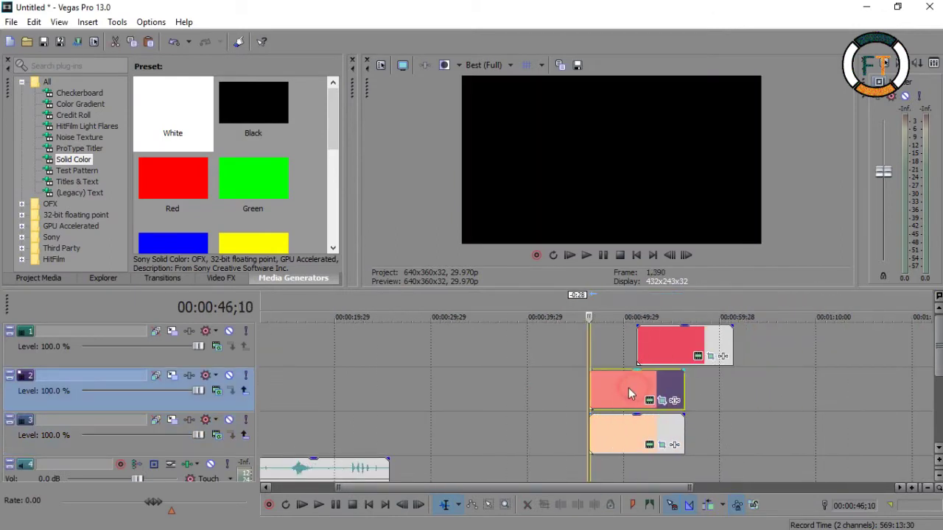
click(594, 389)
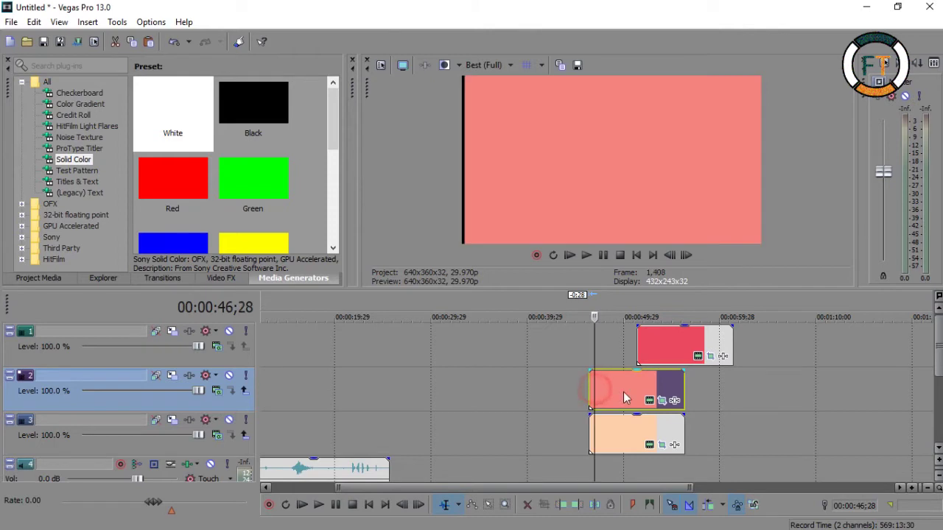
scroll(663, 409, up, 4)
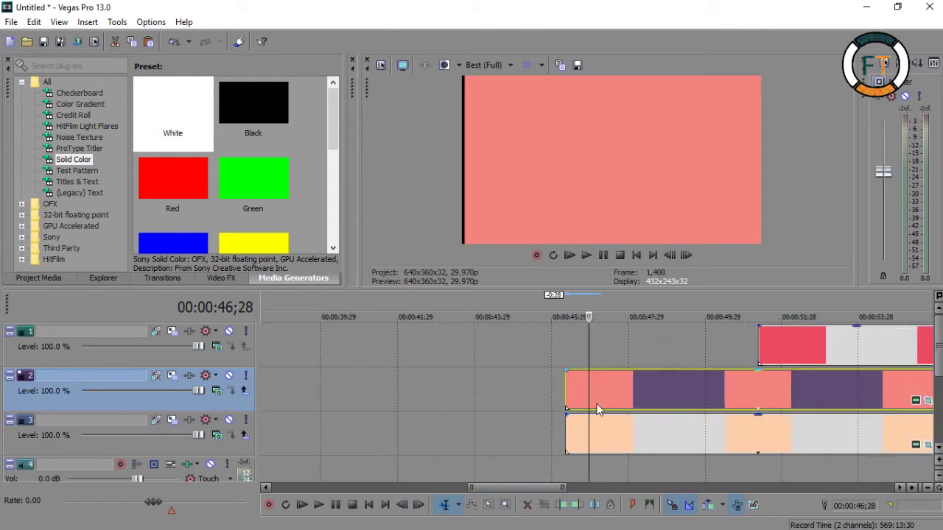
drag(589, 396, 578, 395)
scroll(589, 405, down, 2)
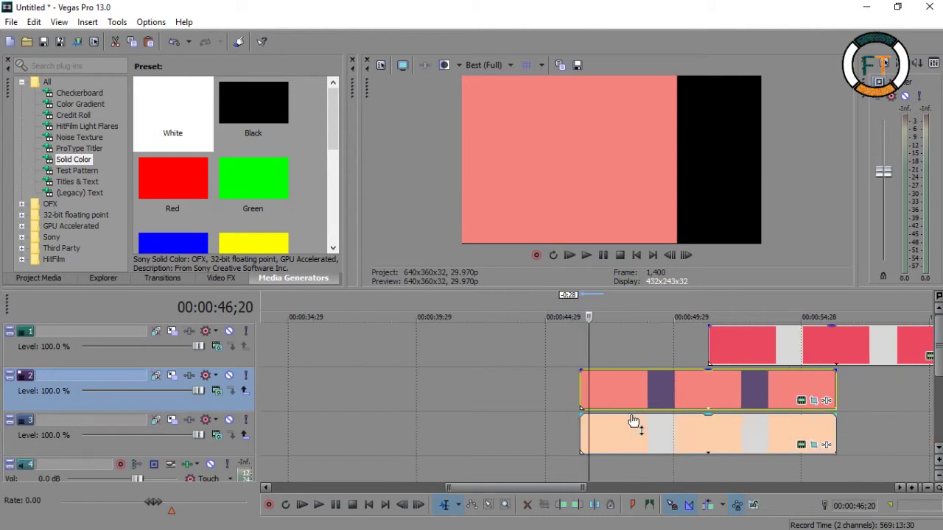
click(813, 401)
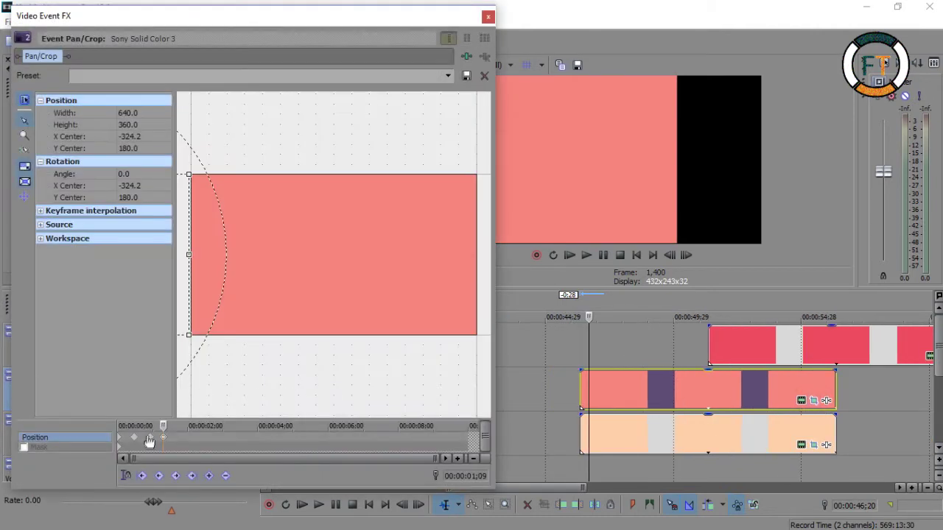
- Align the deep pink clip with the clips below and shift its first Pan/Crop keyframe later
click(124, 440)
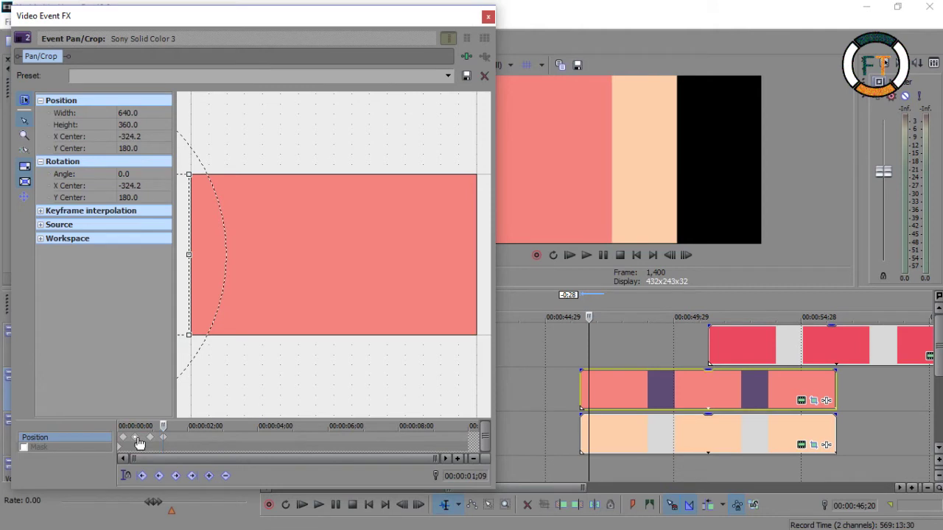
scroll(602, 405, down, 2)
drag(728, 356, 631, 348)
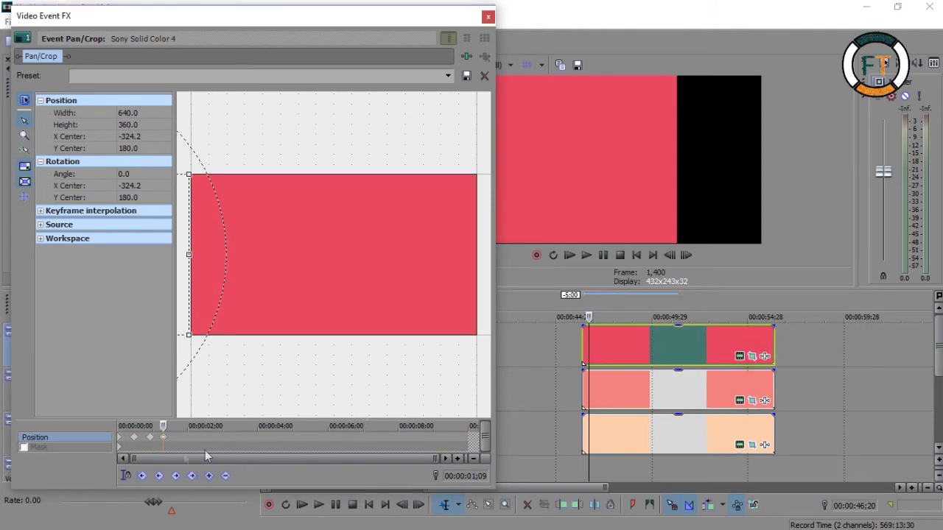
drag(121, 436, 130, 442)
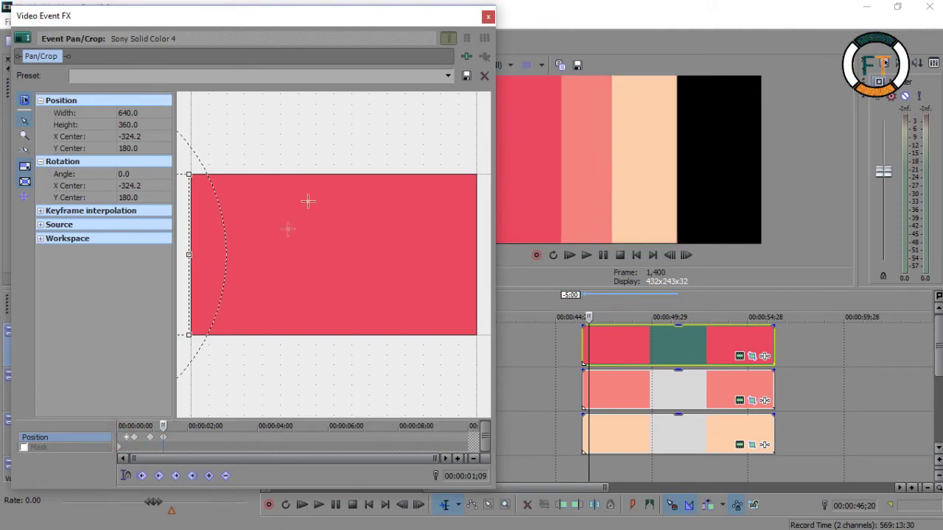
- Close Pan/Crop and move the music to start at the colour-bar transition
click(488, 16)
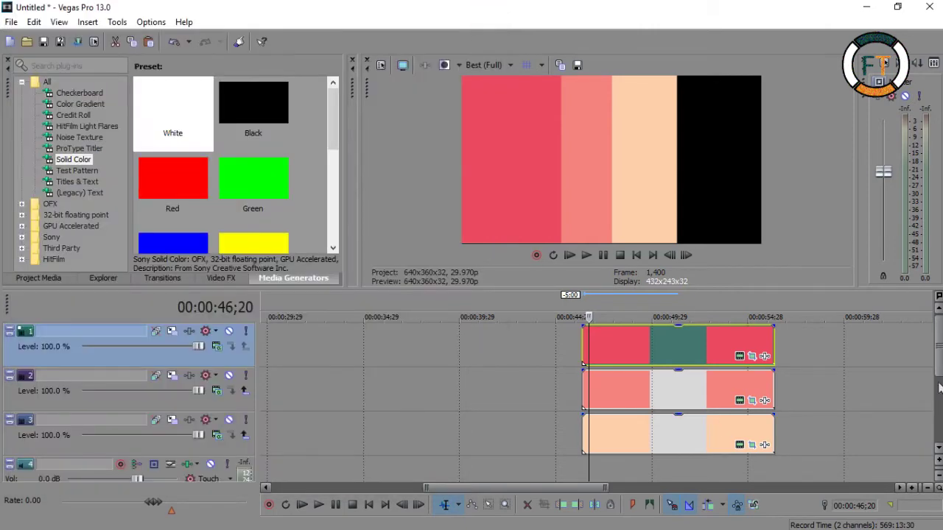
scroll(818, 406, down, 5)
drag(934, 364, 938, 393)
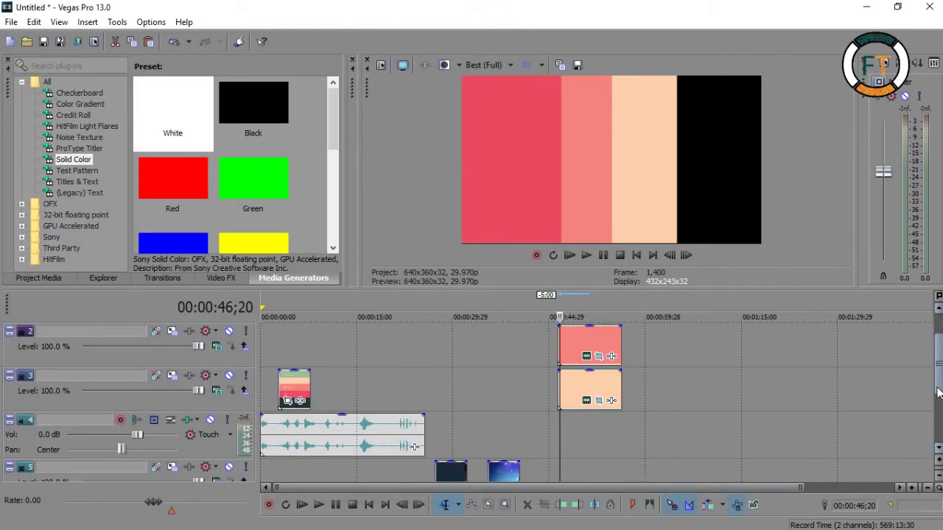
drag(302, 446, 591, 440)
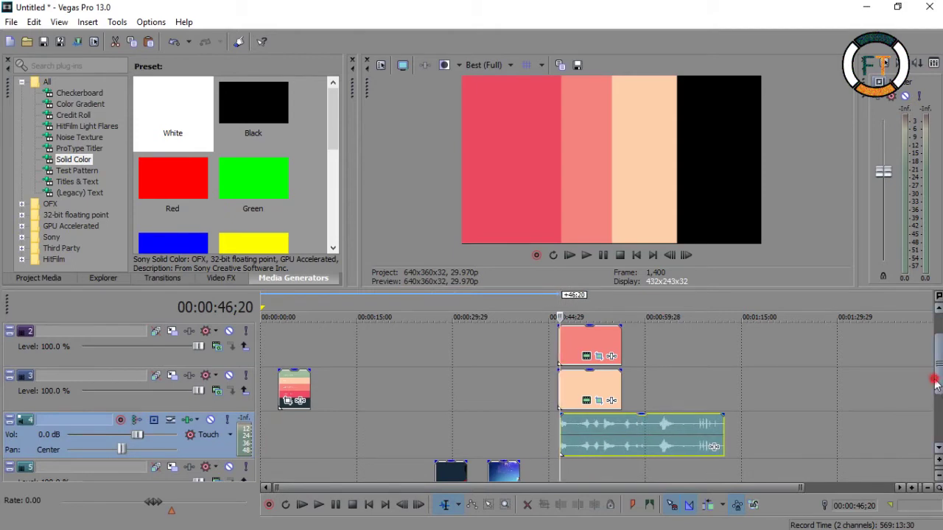
drag(935, 389, 936, 414)
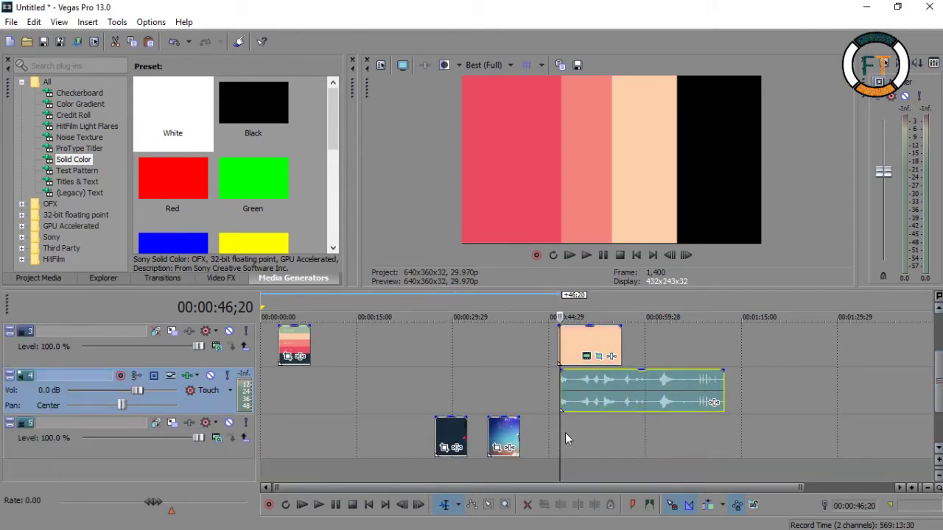
drag(560, 433, 566, 434)
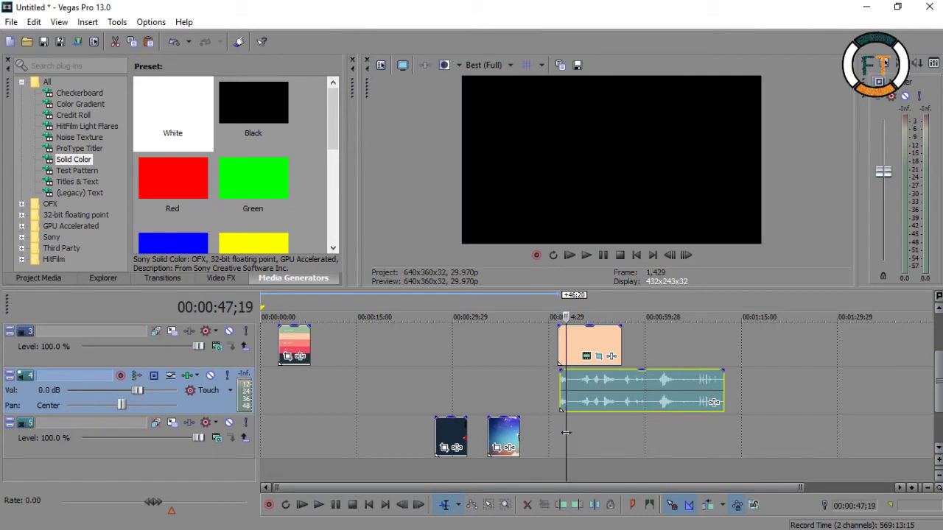
- Move the space image and Superman clips under the transition, nudging the music slightly earlier
scroll(645, 463, up, 3)
scroll(645, 463, up, 2)
drag(325, 442, 736, 445)
drag(694, 410, 616, 442)
scroll(470, 455, down, 4)
drag(368, 435, 543, 437)
- Preview the Superman-to-space cut and the stripe transition
click(557, 436)
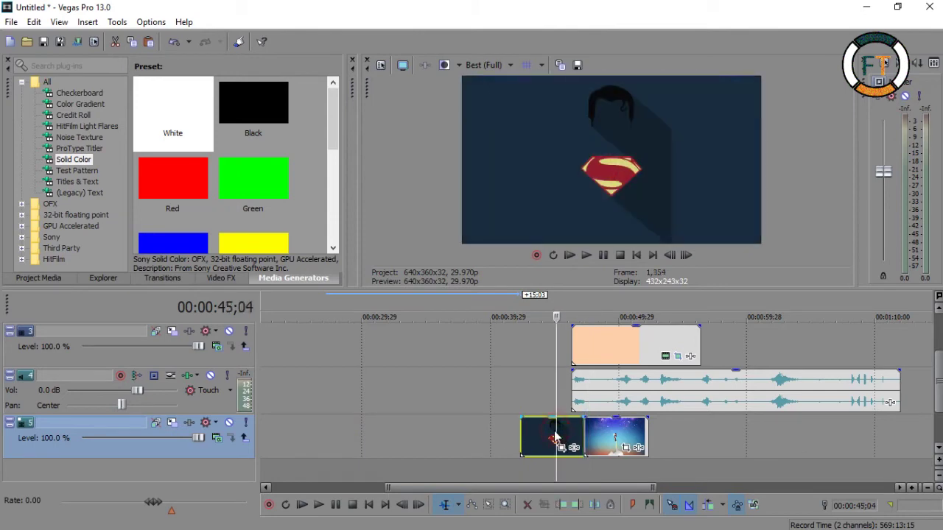
click(588, 257)
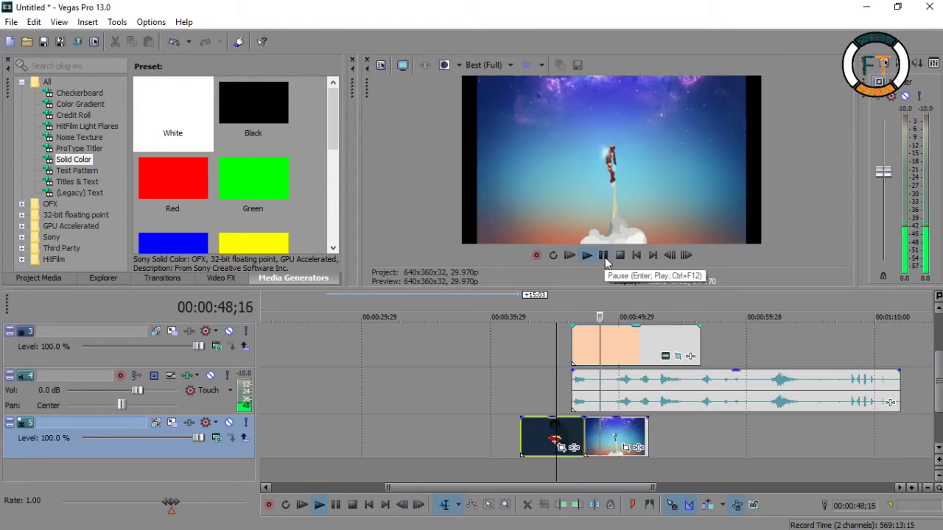
click(603, 256)
scroll(654, 361, up, 3)
click(555, 346)
click(514, 349)
click(495, 350)
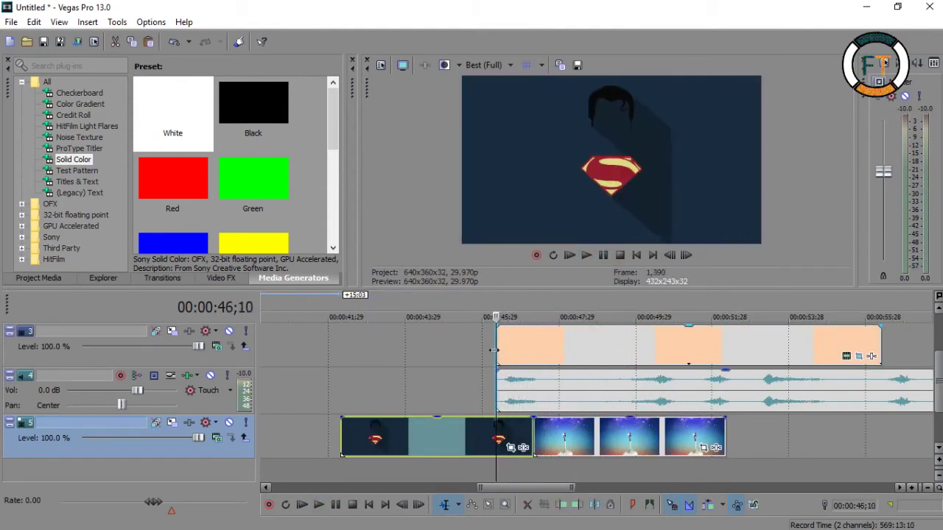
click(587, 255)
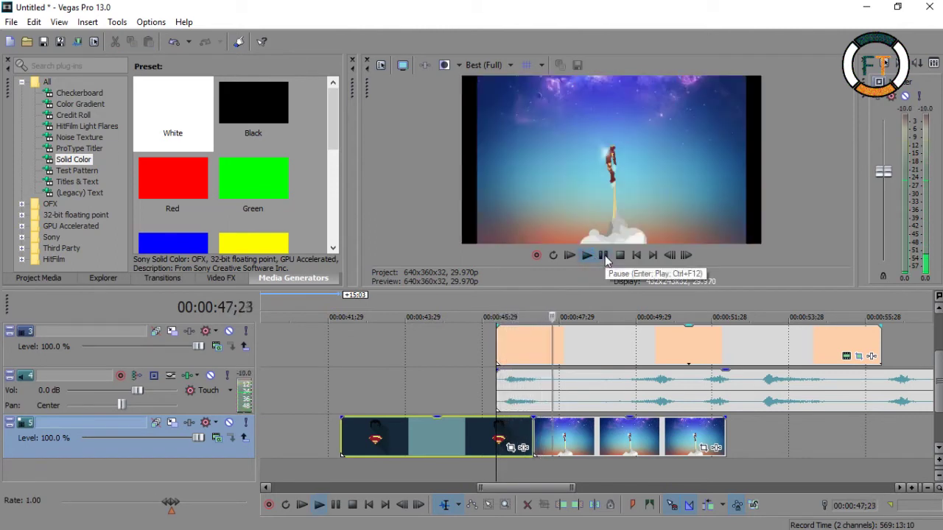
click(604, 257)
drag(576, 353, 551, 354)
scroll(557, 365, down, 4)
- Move the space image clip ahead of Superman and butt the Superman clip against it
click(604, 436)
drag(641, 445, 331, 435)
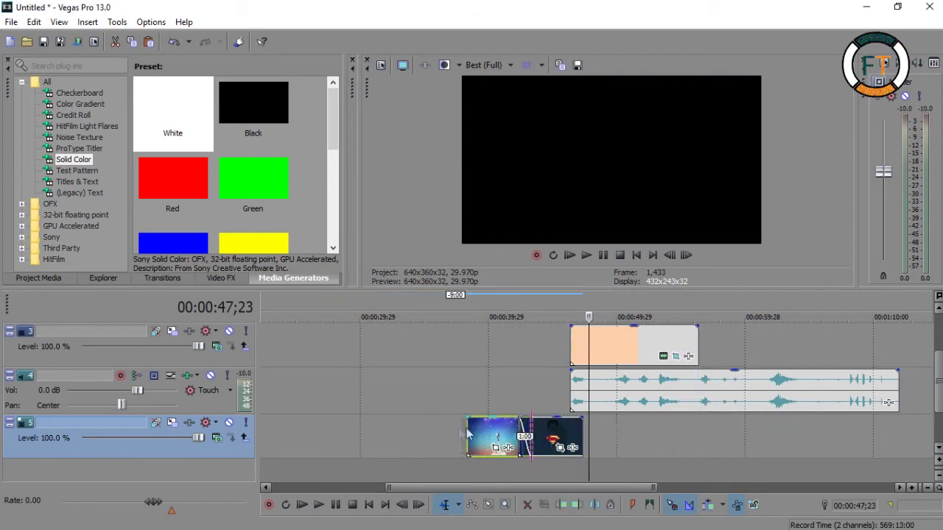
drag(545, 434, 431, 434)
scroll(630, 405, down, 5)
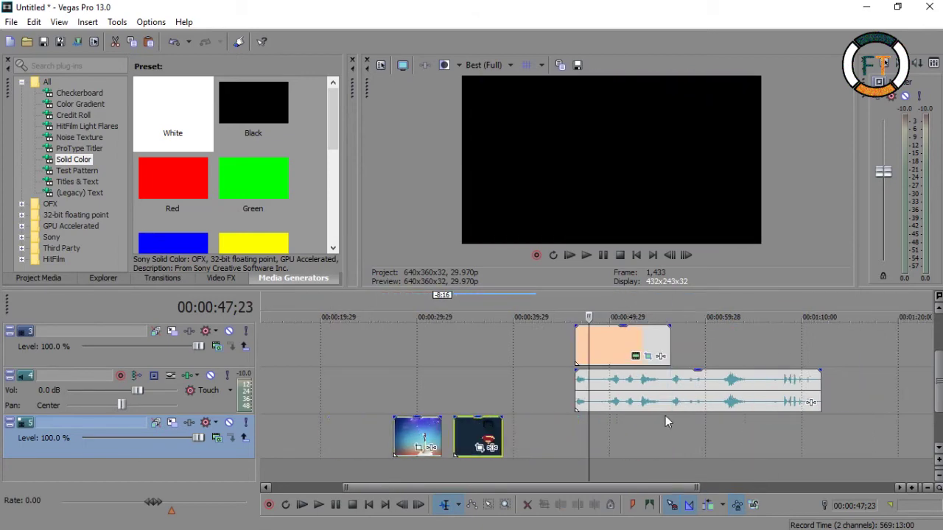
- Replay the transition, then add a Green solid-colour clip to track 5 and lengthen it slightly
click(569, 356)
click(558, 356)
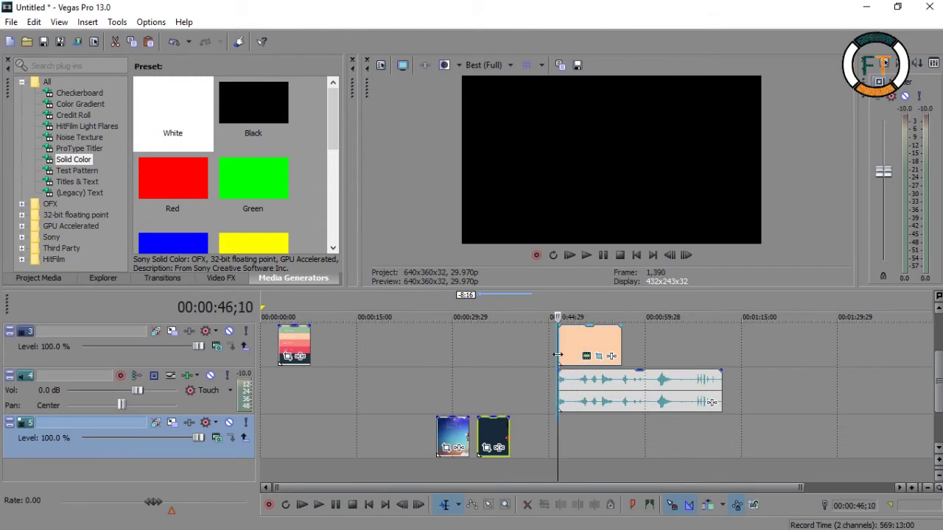
key(space)
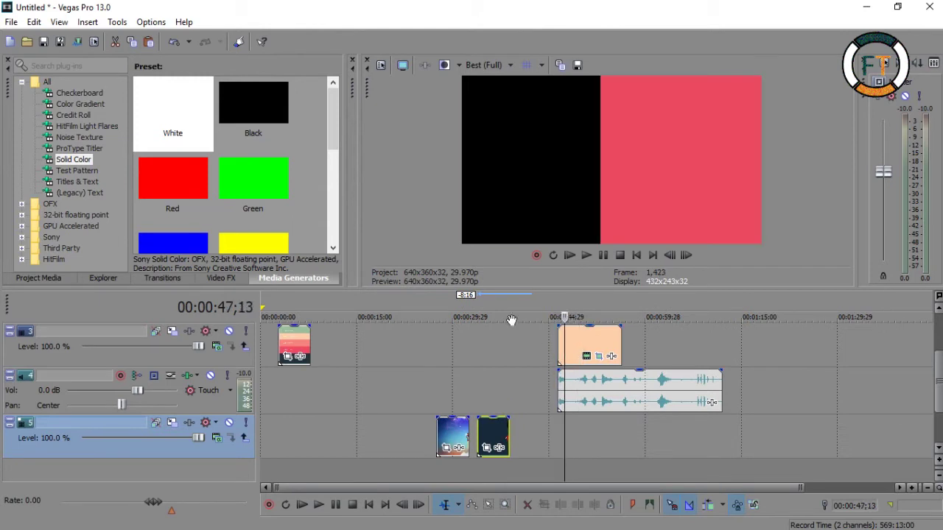
click(245, 192)
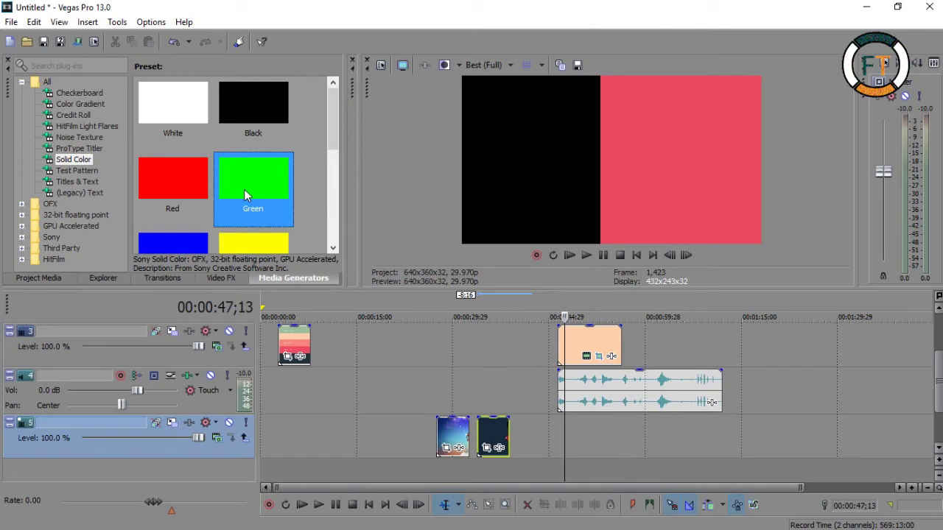
drag(246, 191, 558, 433)
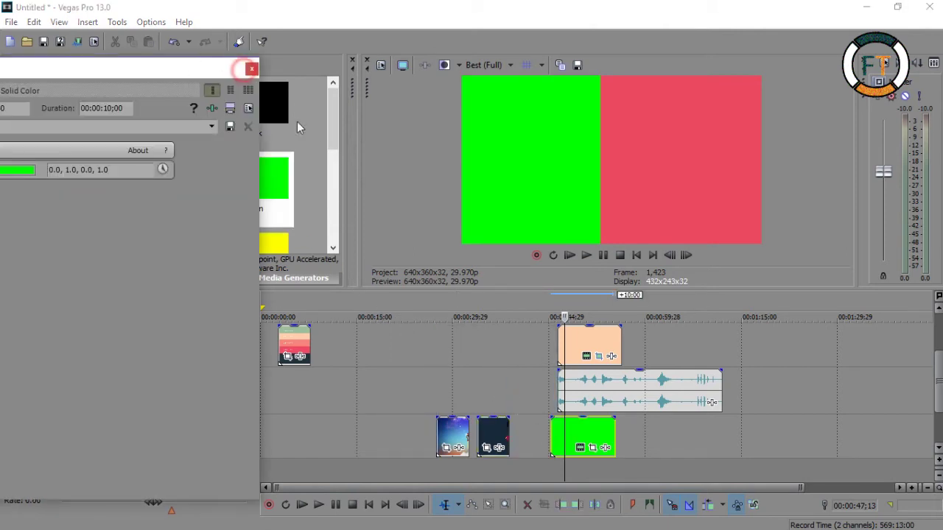
click(251, 69)
scroll(681, 427, up, 3)
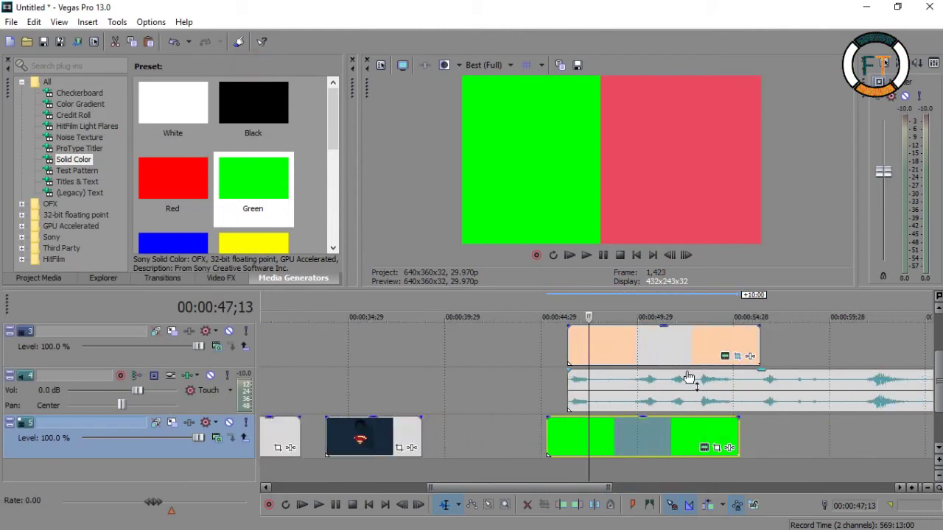
drag(684, 423, 700, 426)
scroll(692, 422, down, 3)
- Mark a time selection from the project start to about 00:00:49;08
drag(564, 344, 576, 346)
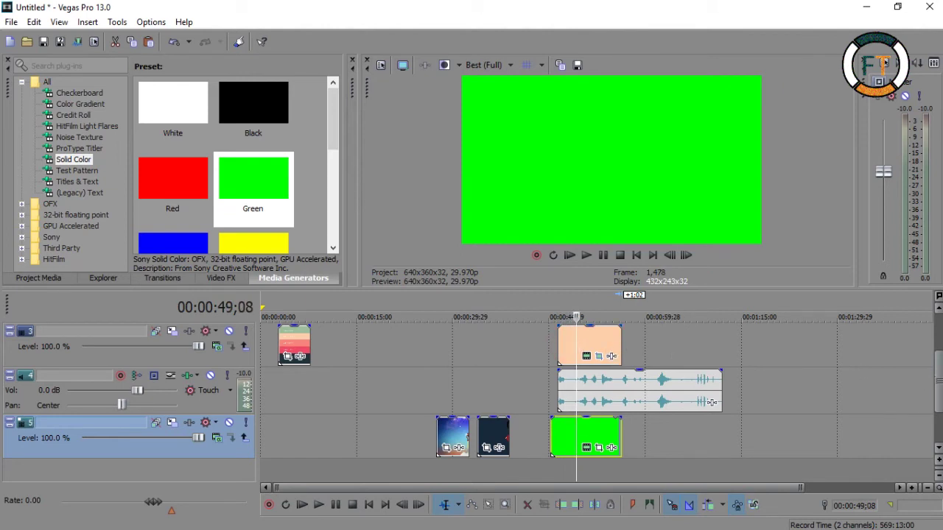
scroll(900, 344, up, 2)
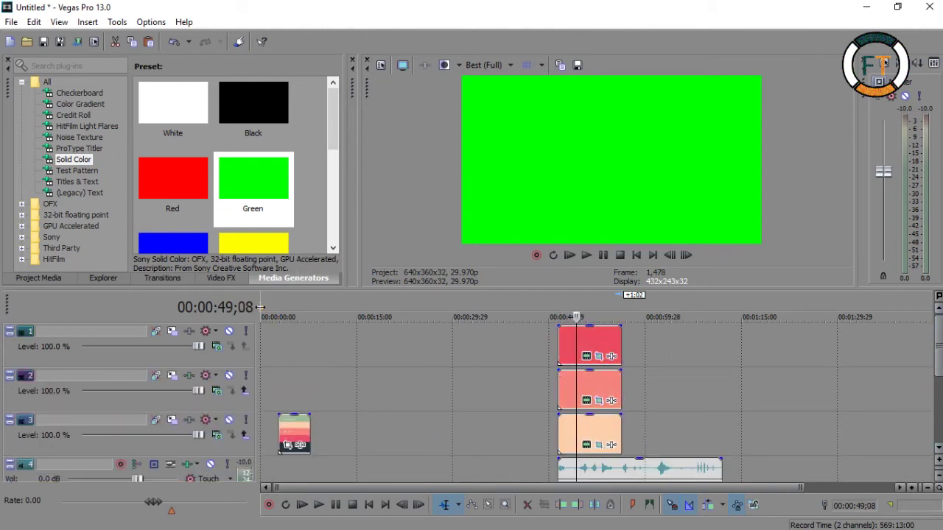
drag(263, 310, 586, 334)
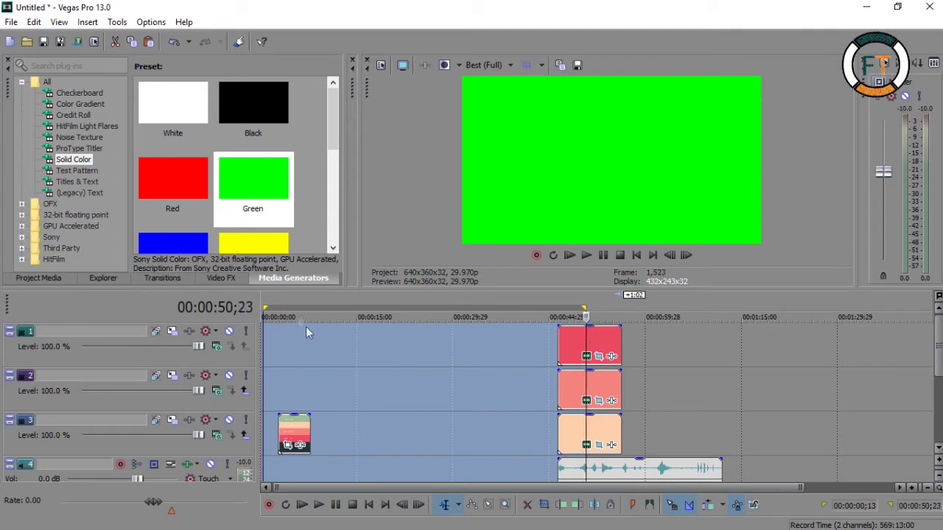
- Start the region at 00:00:45;08 and render it as Internet HD 720p GREEN.mp4 to the Desktop
drag(263, 308, 551, 331)
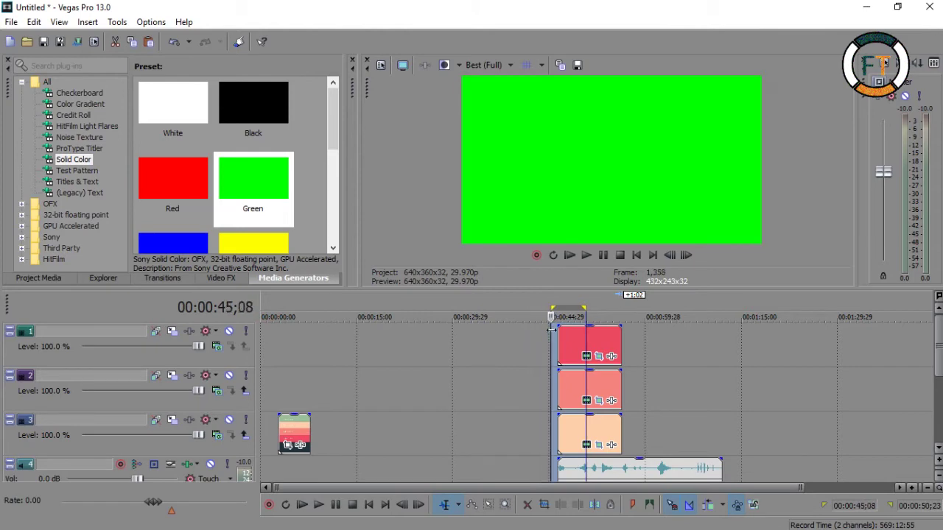
click(11, 21)
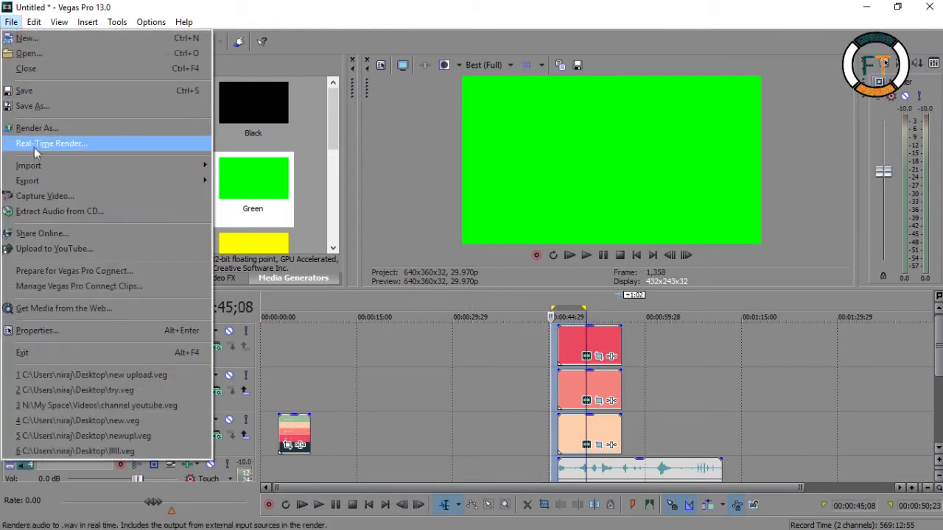
click(44, 127)
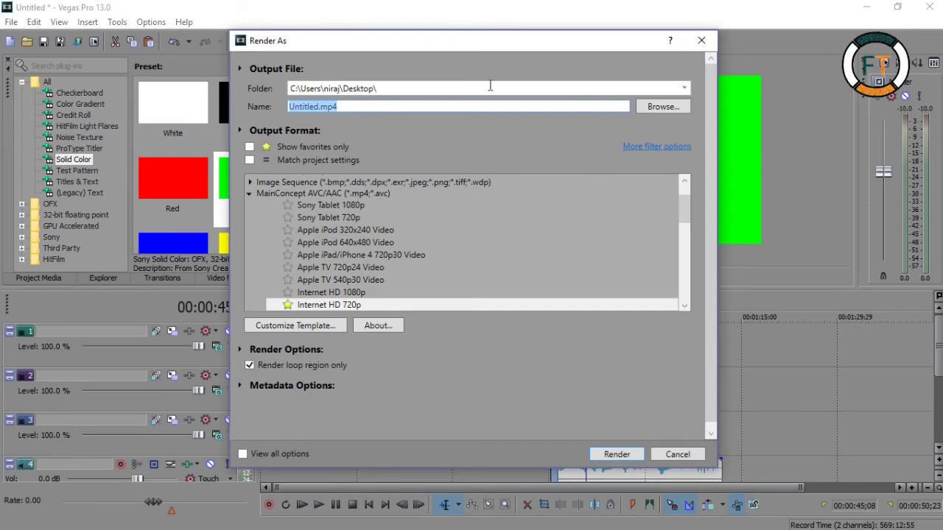
text(GREEN)
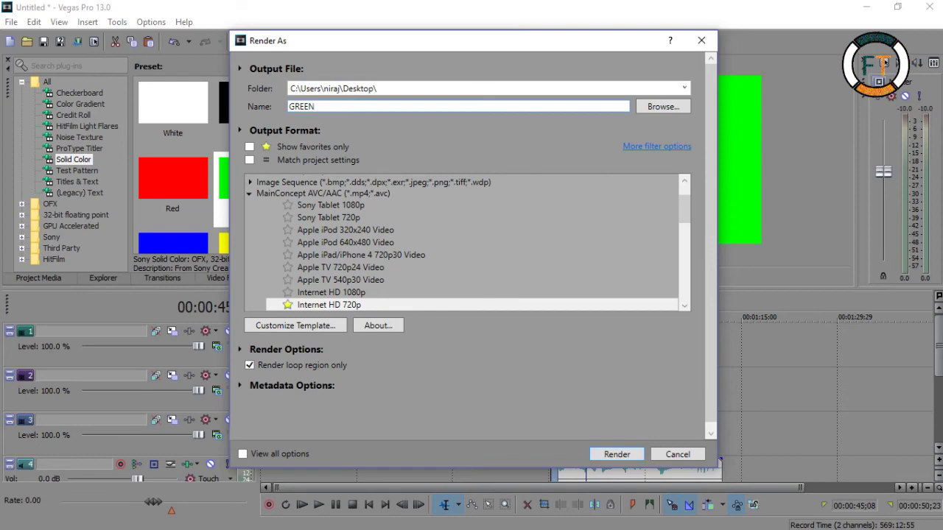
key(Return)
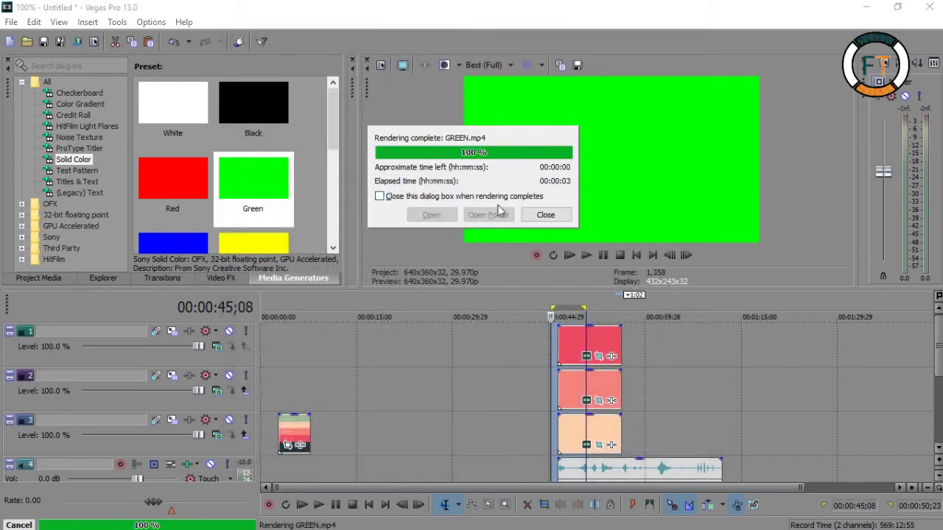
- Open the render's Desktop folder and drag GREEN.mp4 into the Vegas timeline
click(493, 214)
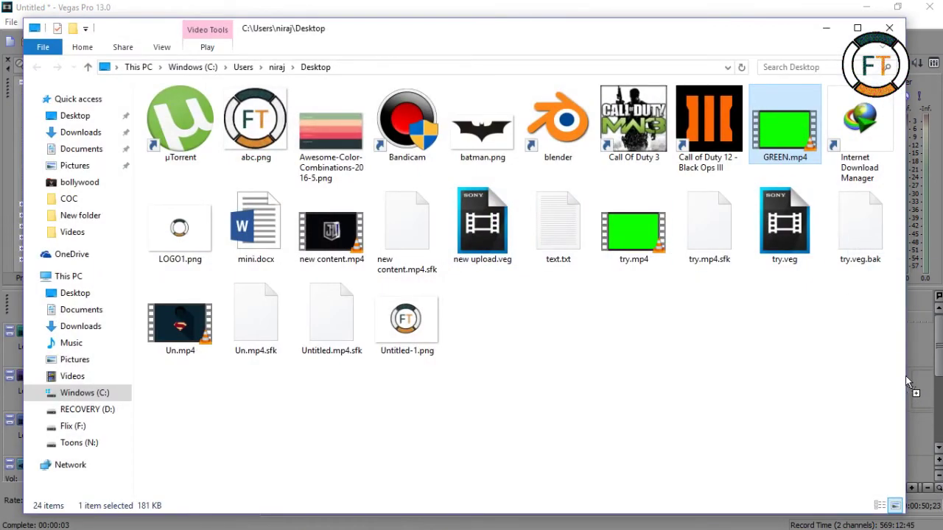
drag(906, 375, 913, 380)
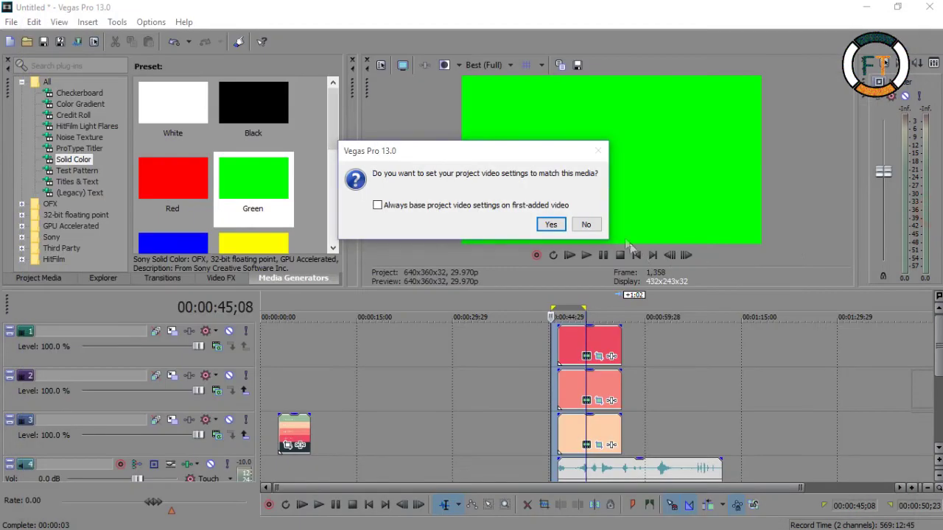
- Match the project to GREEN.mp4's 1280x720 settings and place the GREEN clip on track 2
click(551, 224)
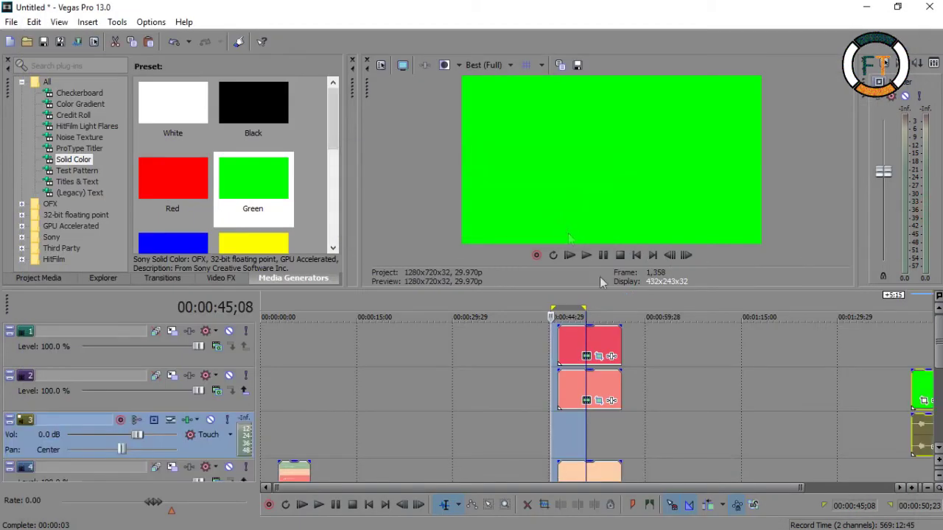
click(824, 379)
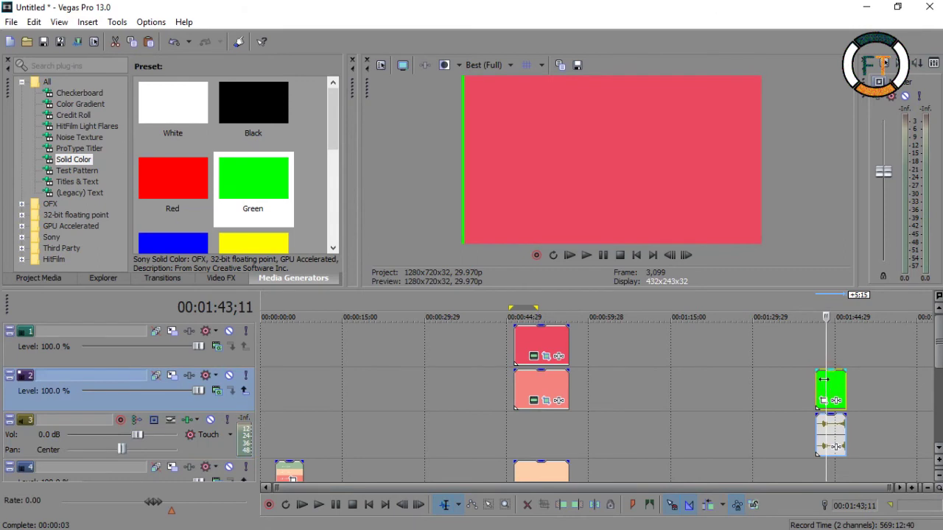
drag(823, 380, 801, 364)
drag(803, 426, 801, 407)
drag(792, 353, 796, 381)
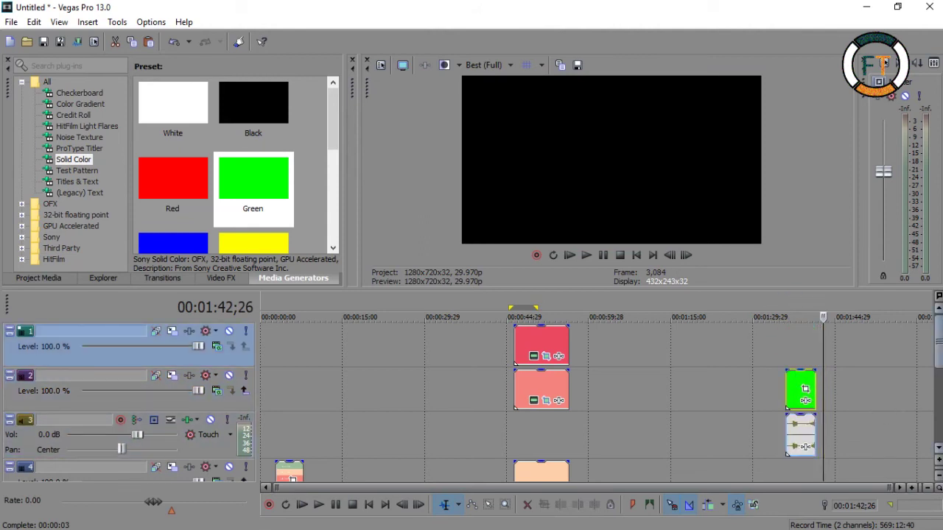
- Move the Superman and space image clips to about 01:34 beneath GREEN, playhead at 01:36;00
scroll(935, 361, down, 1)
scroll(855, 405, up, 2)
scroll(813, 401, down, 2)
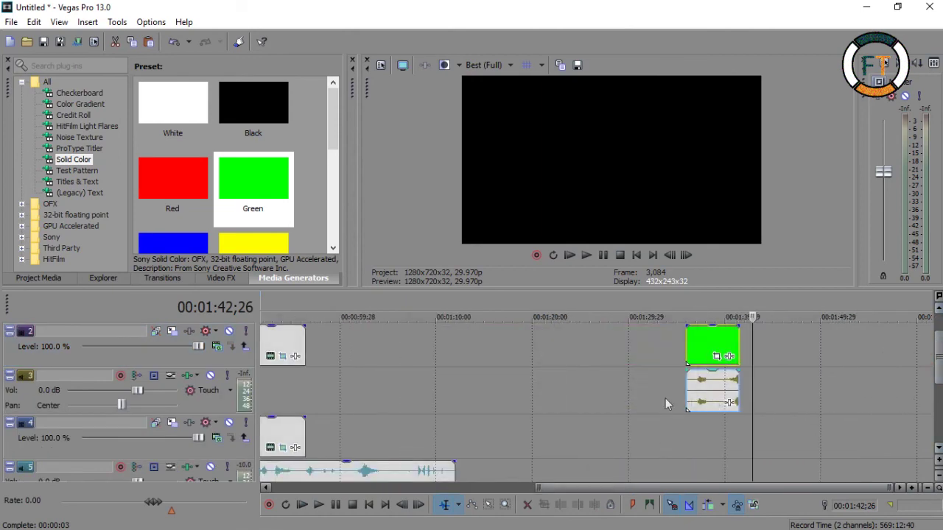
scroll(937, 369, down, 2)
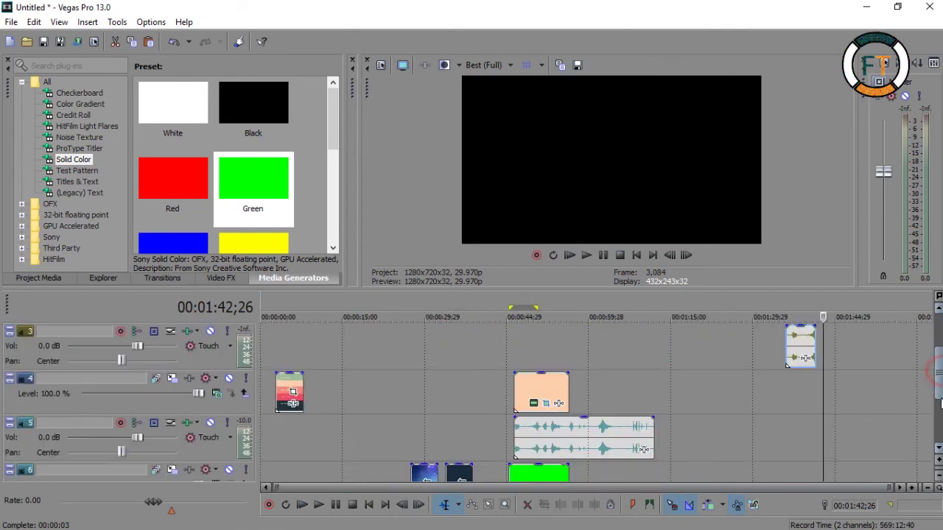
drag(461, 435, 781, 428)
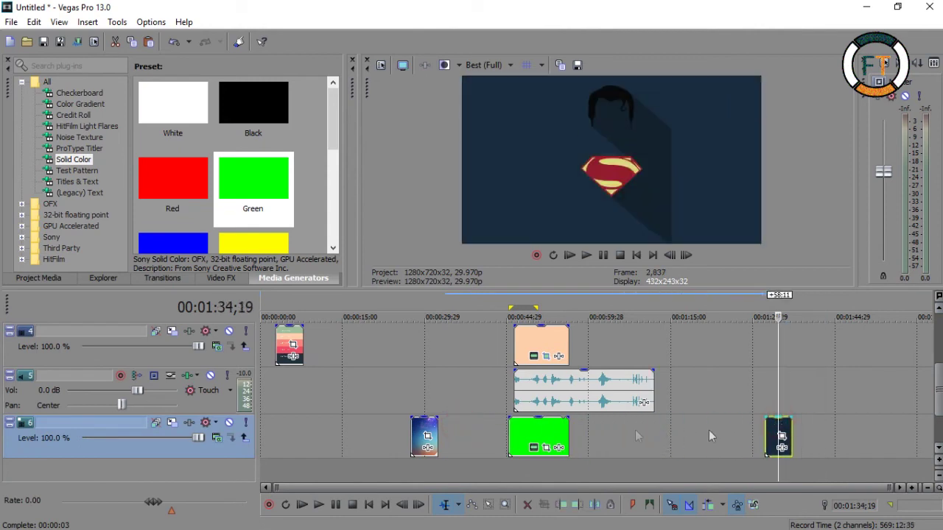
drag(425, 435, 808, 437)
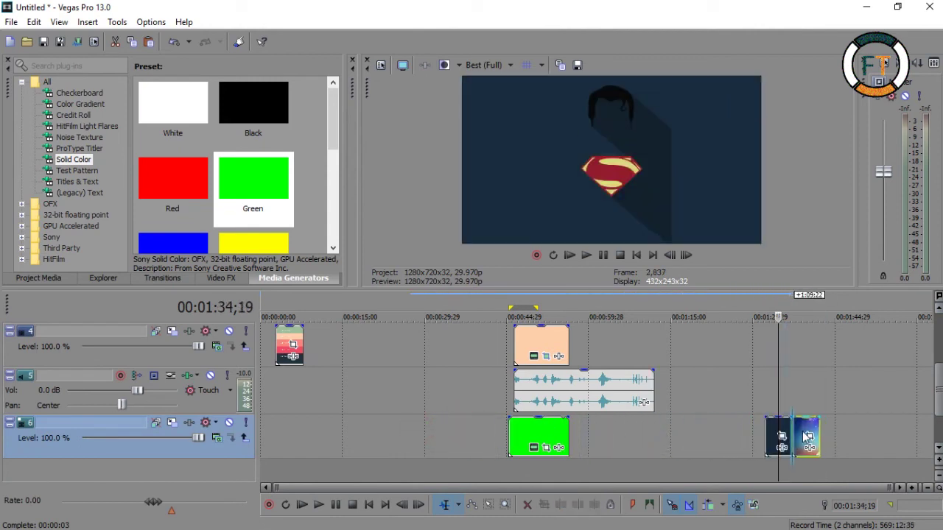
scroll(808, 436, up, 1)
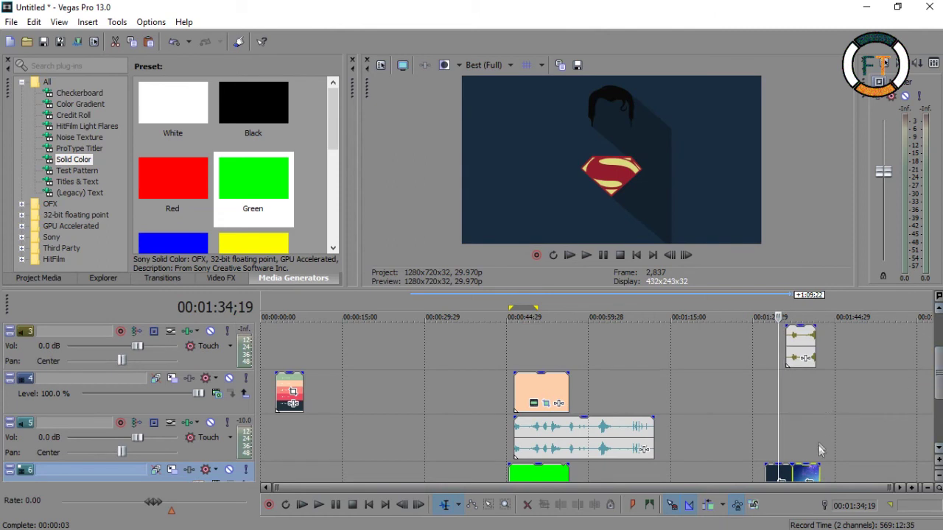
drag(805, 476, 798, 475)
drag(778, 391, 787, 391)
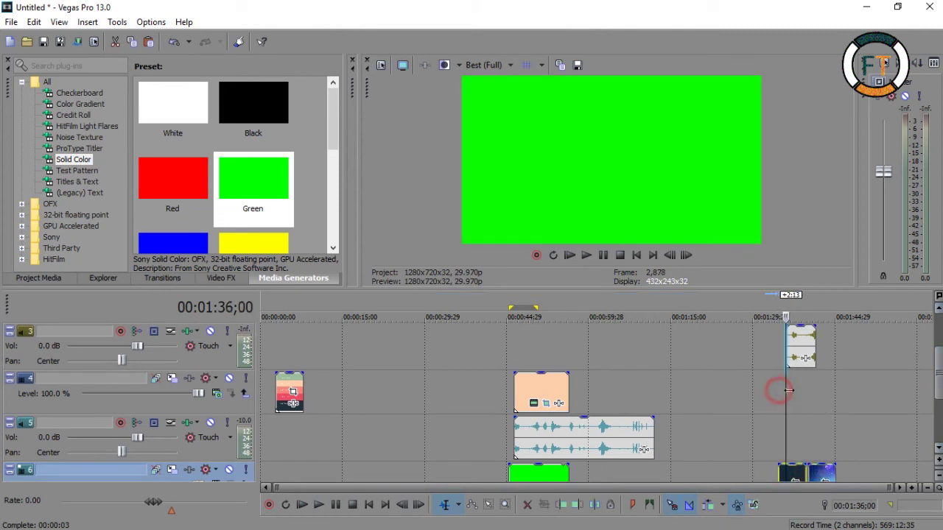
- Apply the Chroma Keyer Green Screen preset to the GREEN event on track 2
click(220, 279)
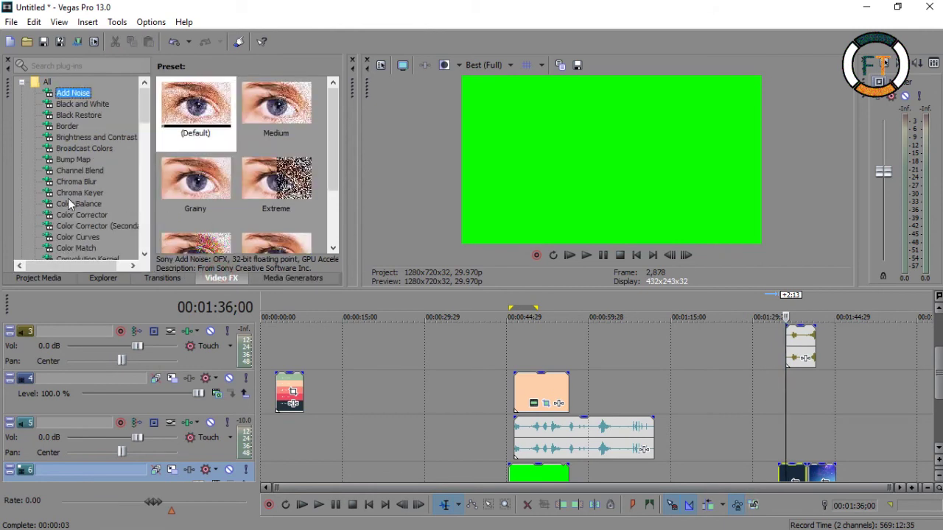
click(79, 193)
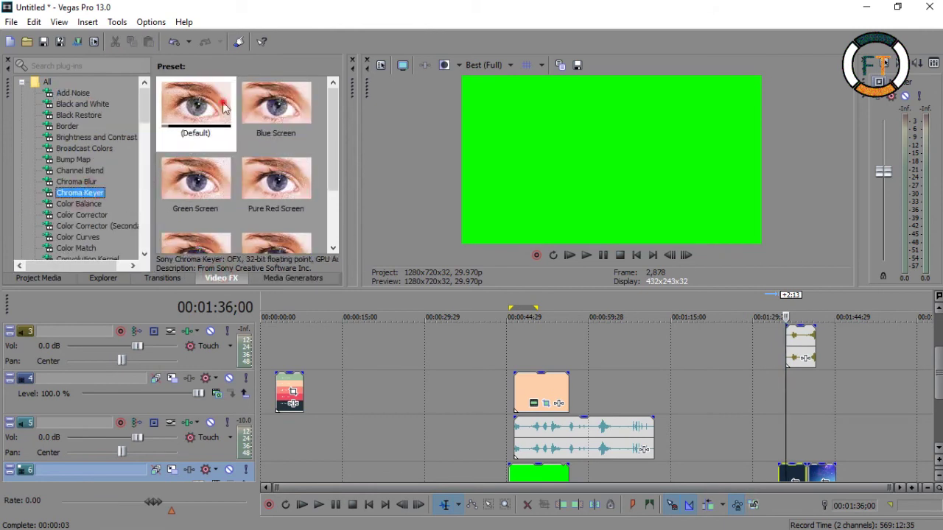
drag(195, 107, 676, 329)
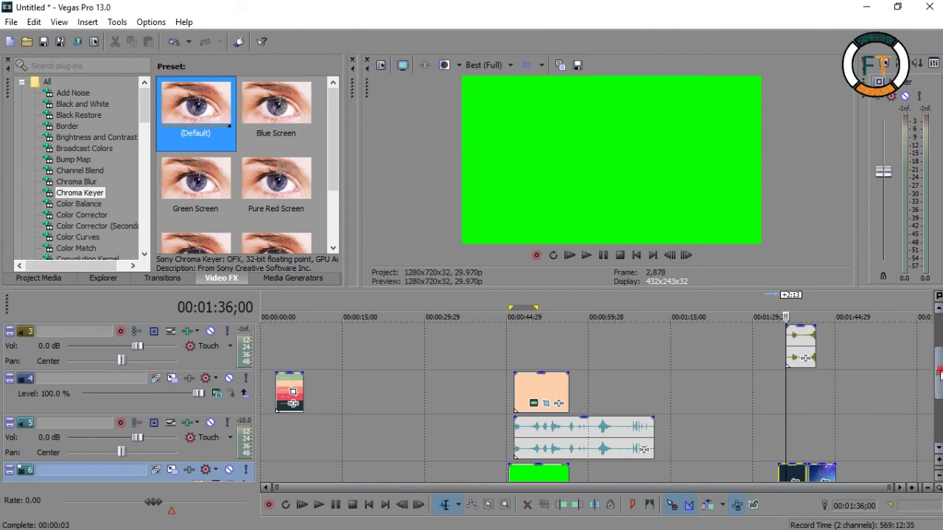
scroll(940, 376, up, 2)
scroll(285, 190, down, 1)
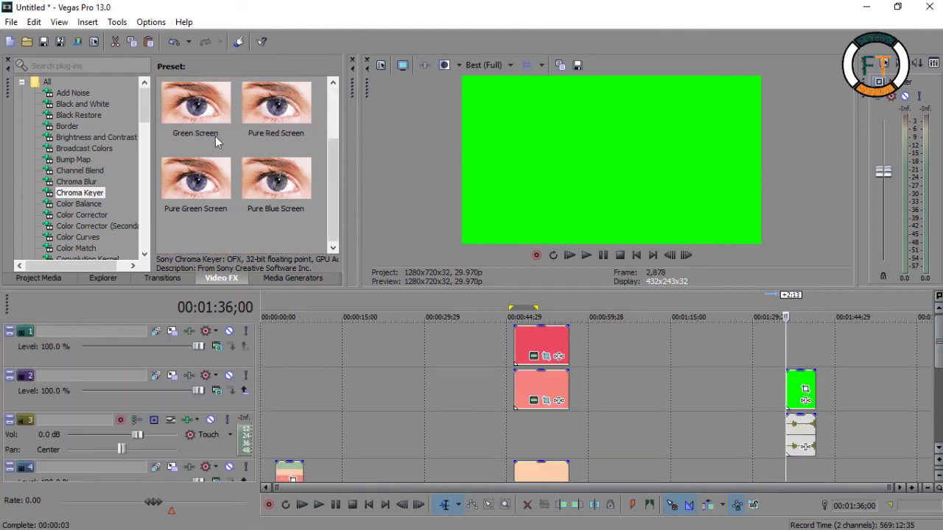
drag(205, 122, 796, 386)
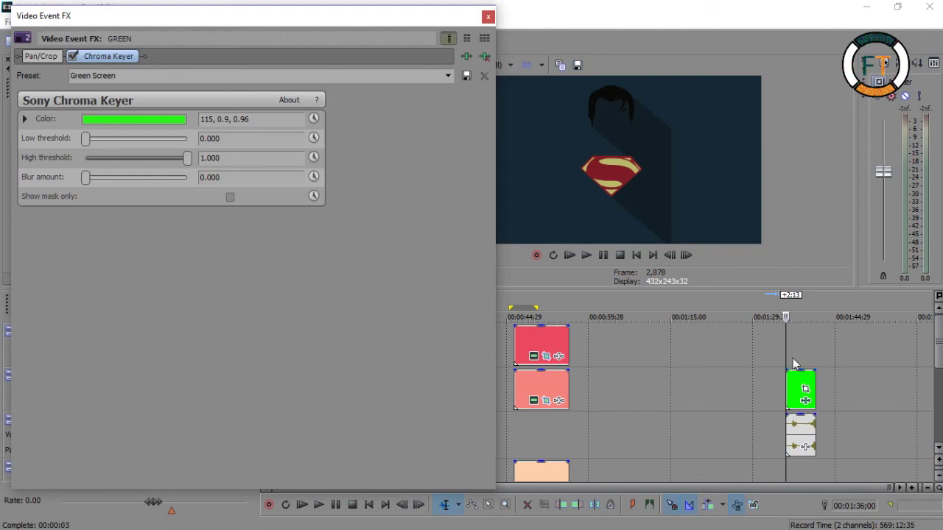
- Move the playhead slightly later and bring up the Superman event's context menu with Split
scroll(793, 358, up, 3)
drag(587, 351, 625, 359)
drag(938, 343, 938, 405)
right_click(647, 389)
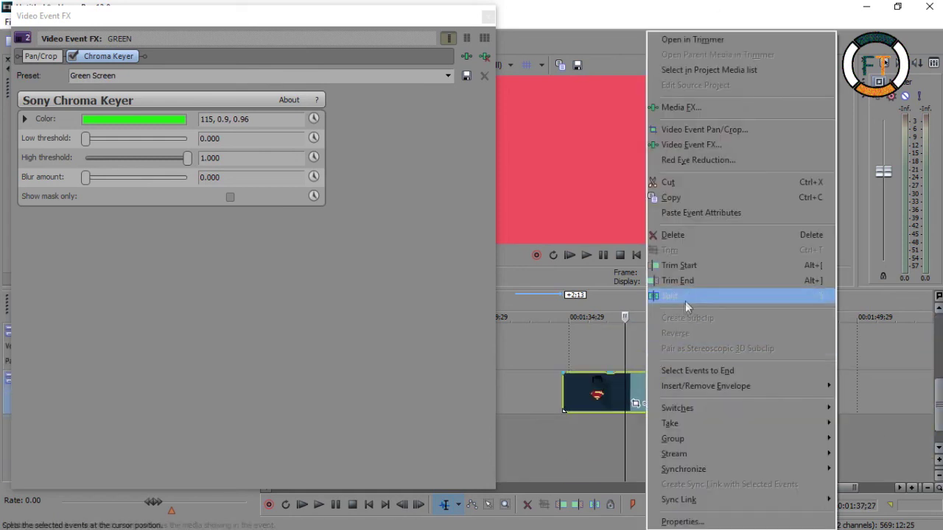